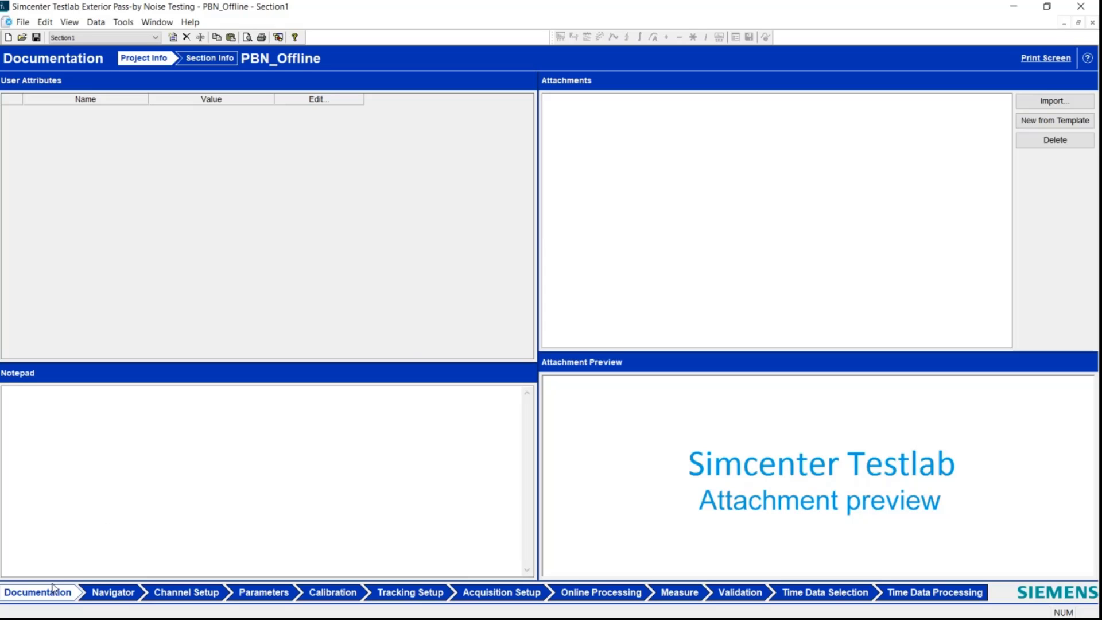
Review the point names of the tacho, KD, LB and microphone channels and the Mic1 input mode in the channel setup.
click(166, 597)
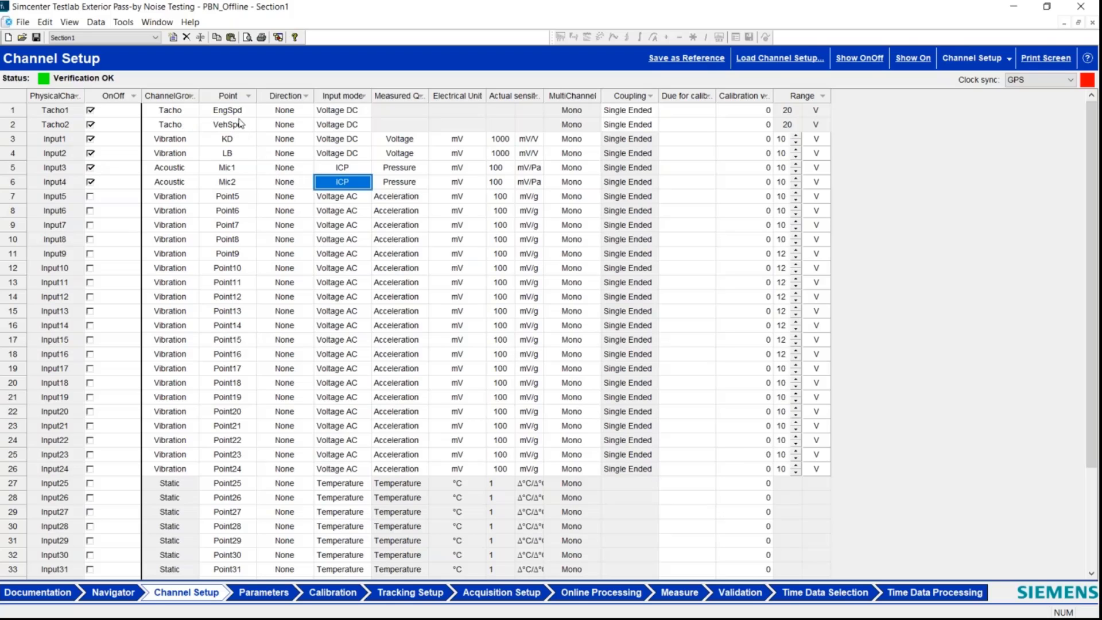
drag(243, 113, 247, 131)
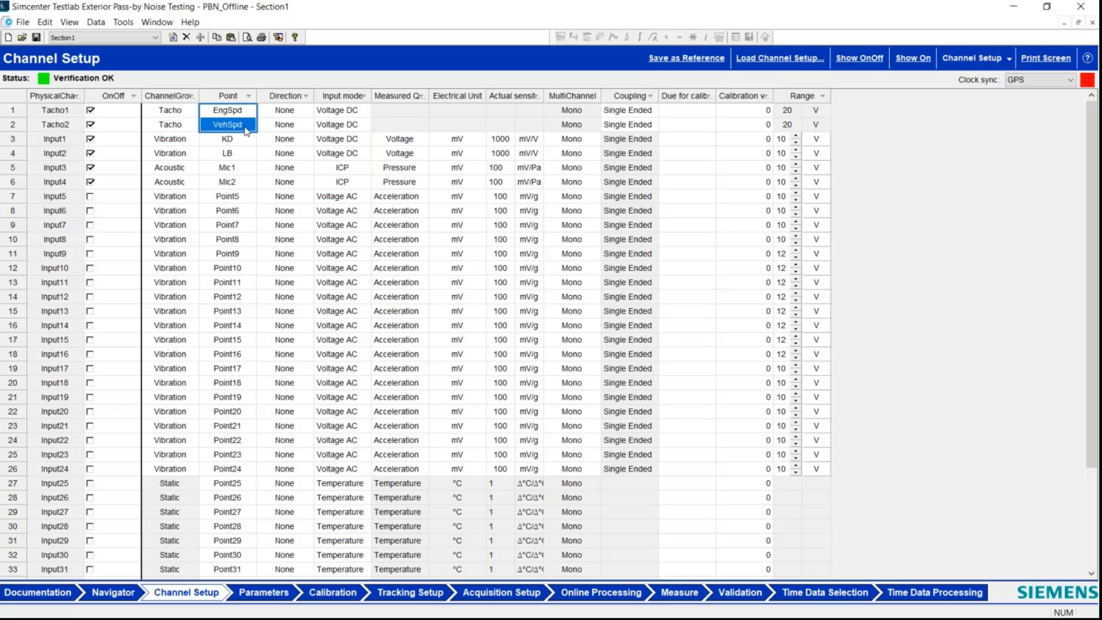
drag(240, 141, 241, 154)
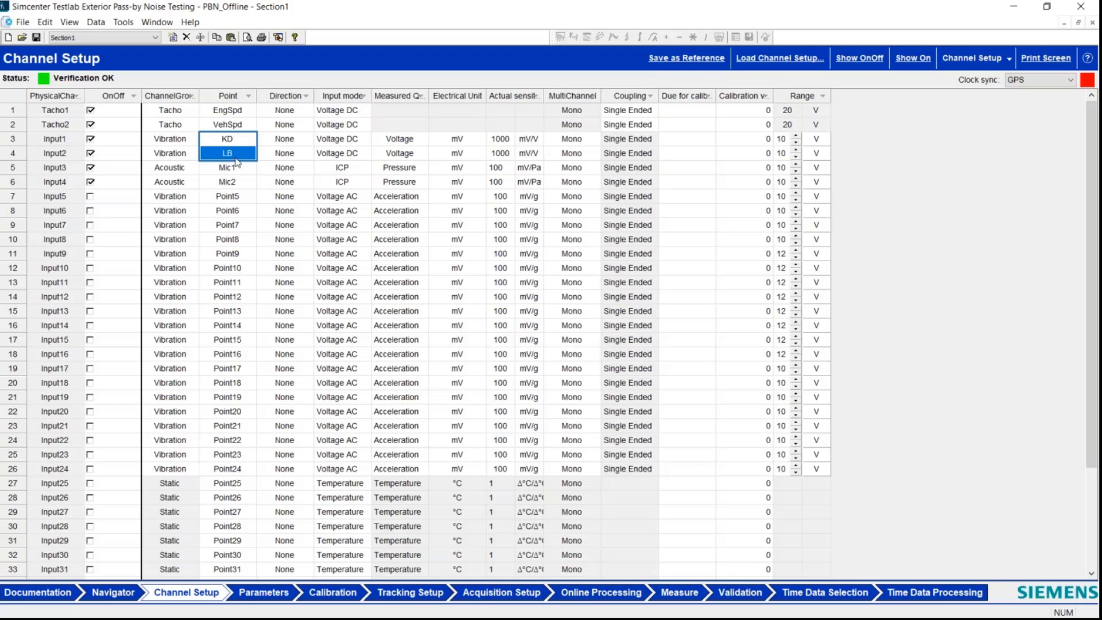
click(243, 155)
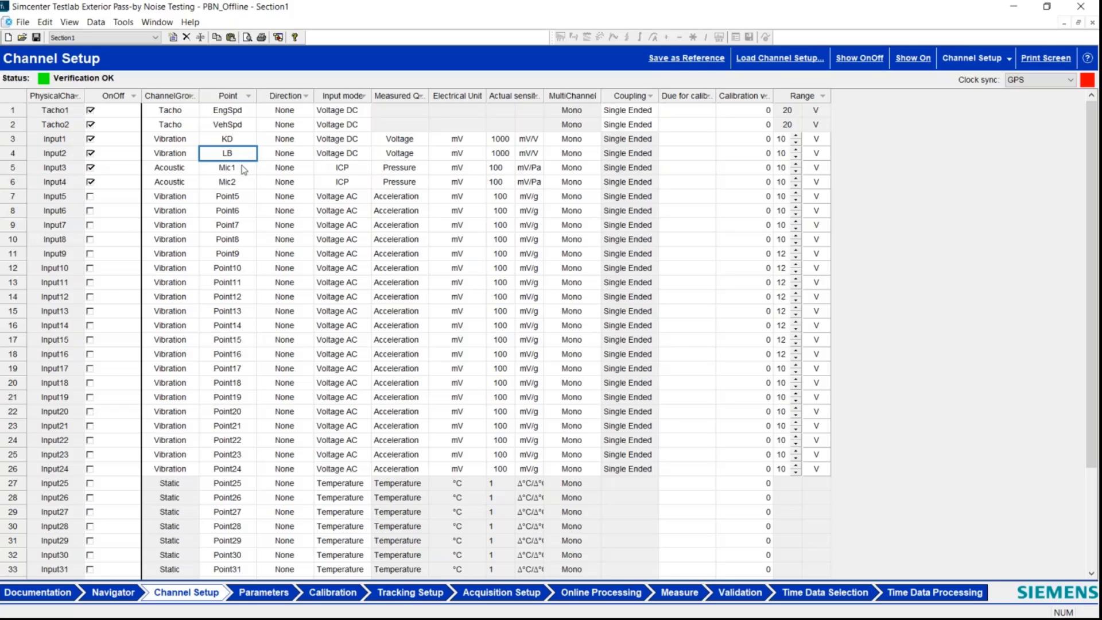
drag(244, 171, 244, 180)
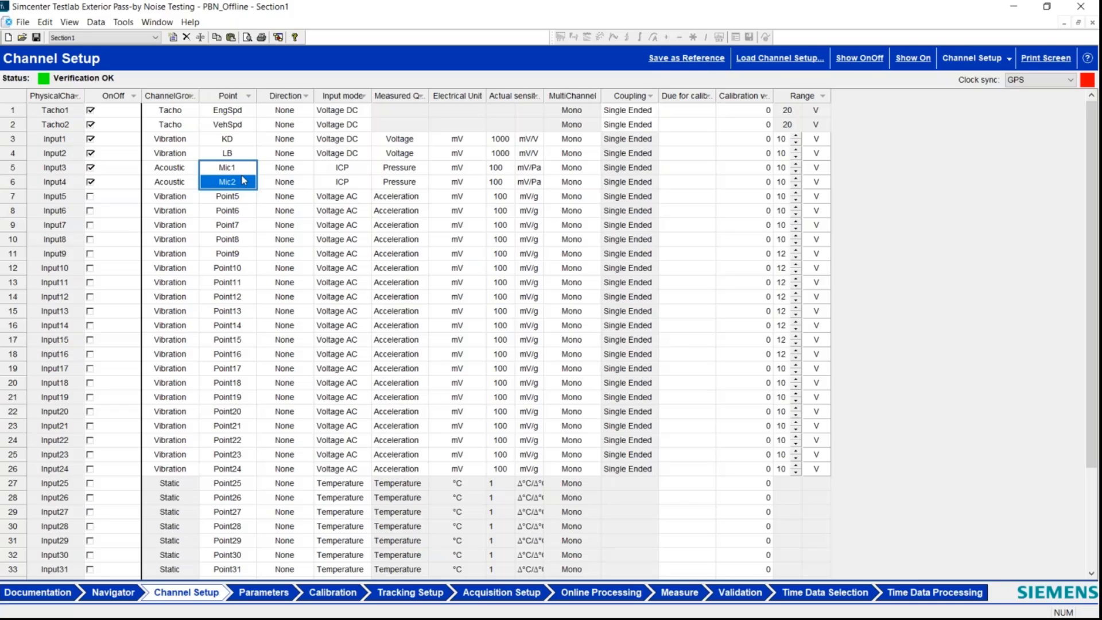
click(345, 168)
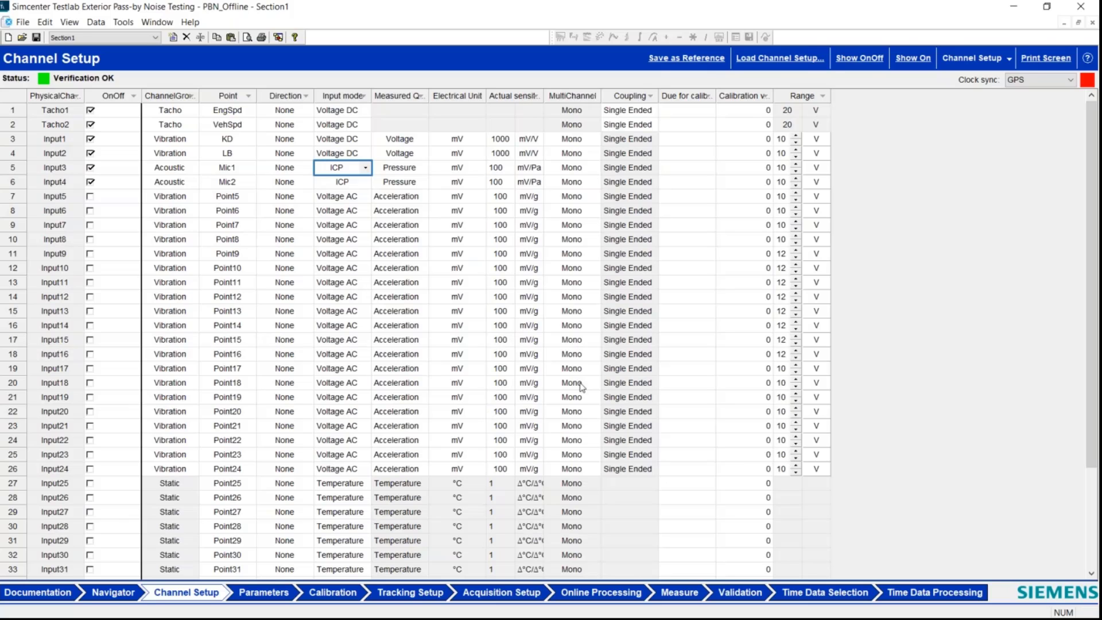
In the track layout parameters, assign 5 Mic1 as the left microphone and 6 Mic2 as the right microphone.
click(277, 594)
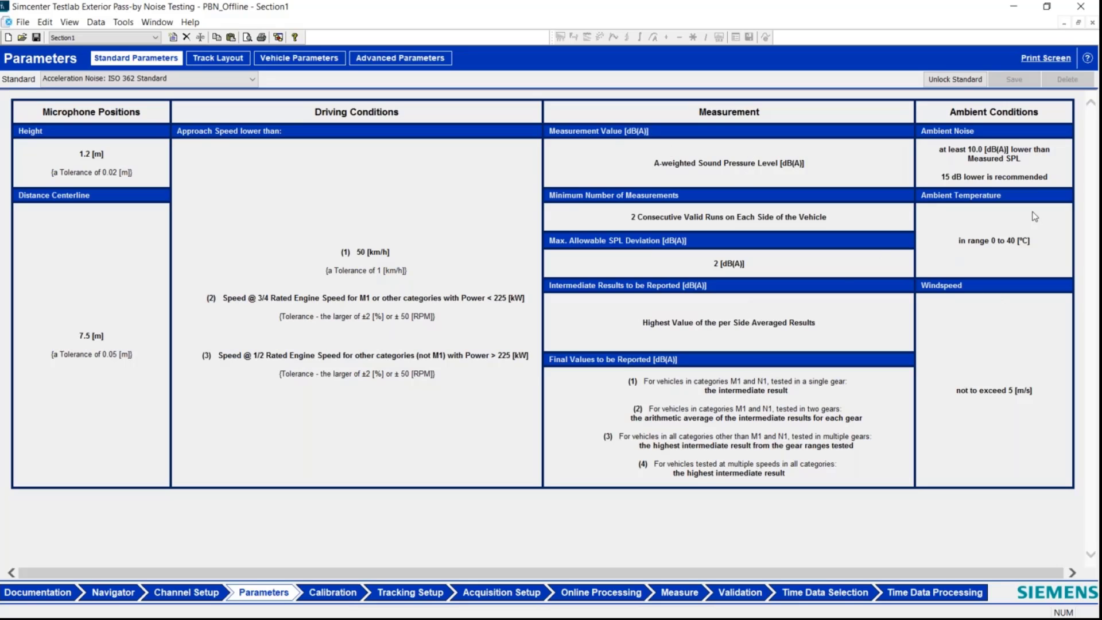
click(227, 59)
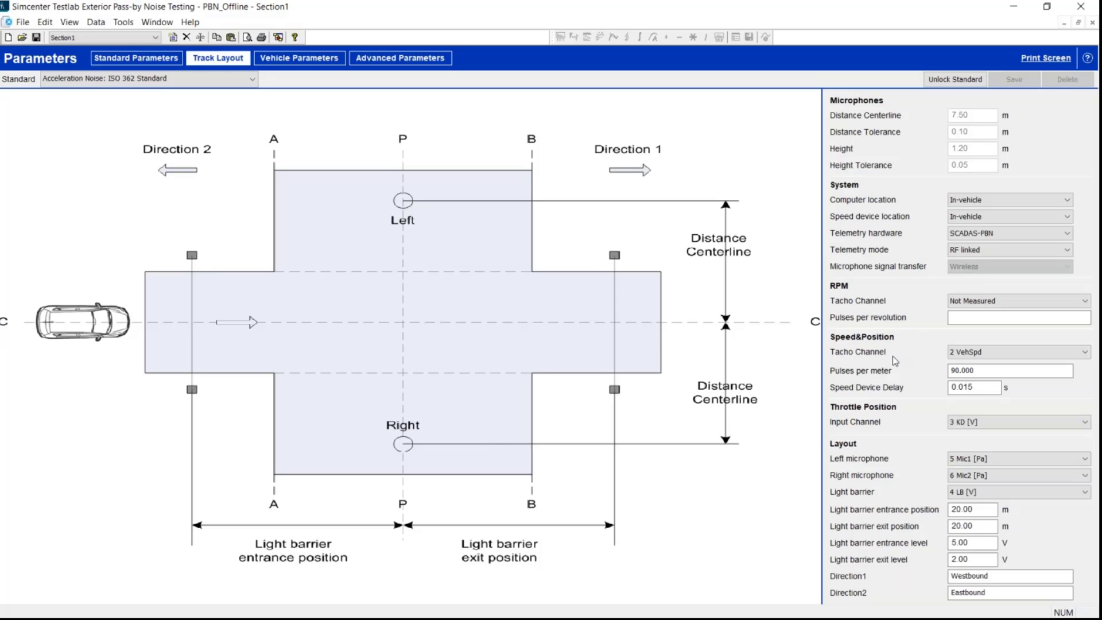
click(984, 459)
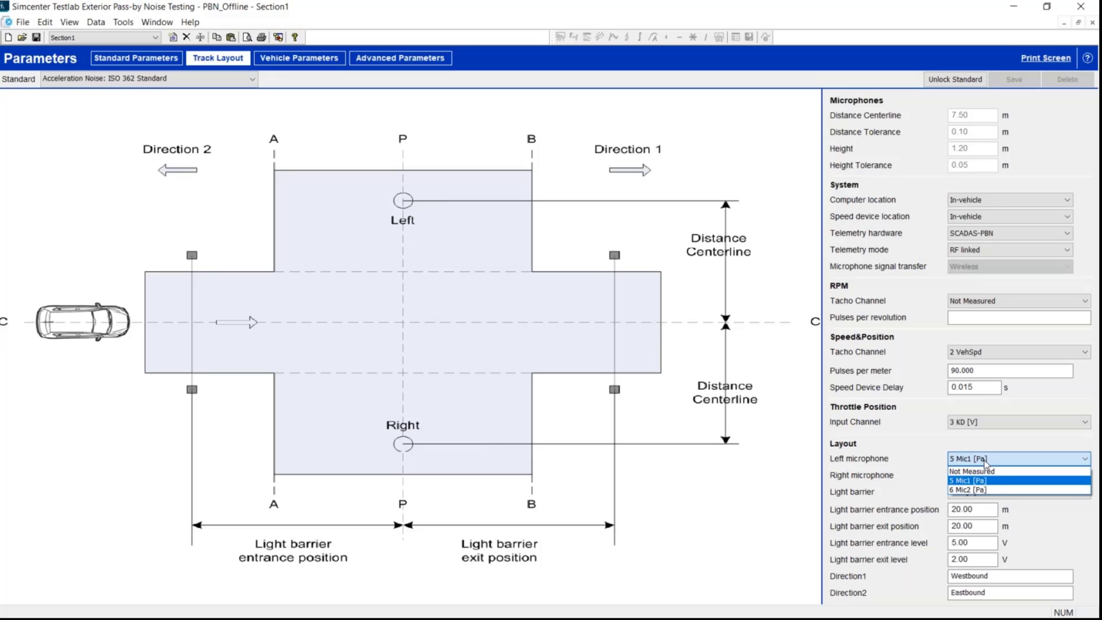
click(985, 480)
click(985, 477)
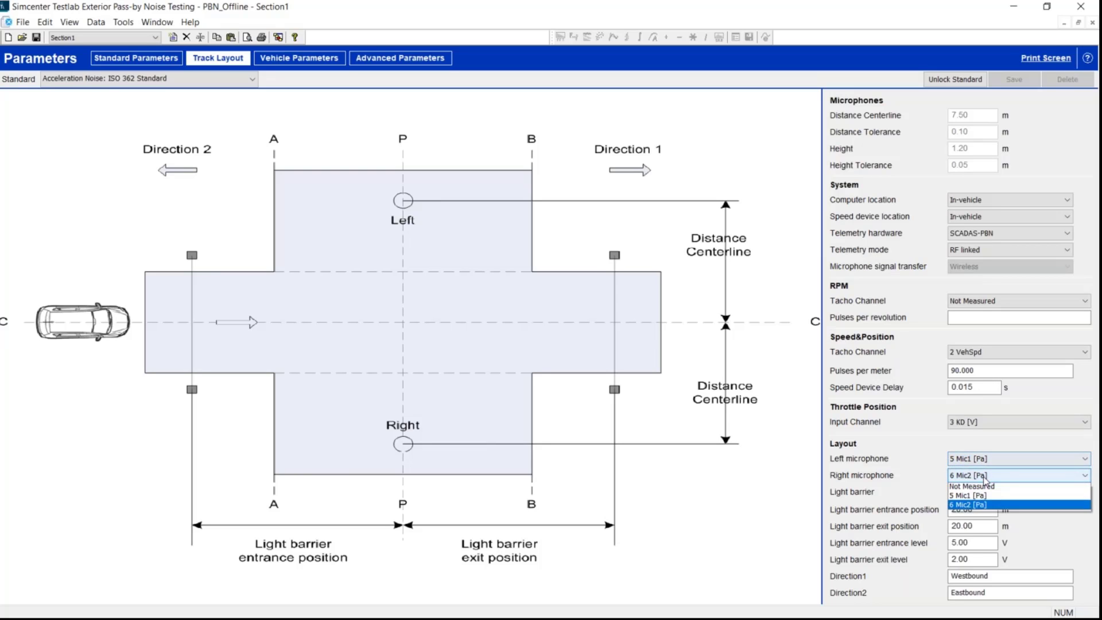
click(985, 477)
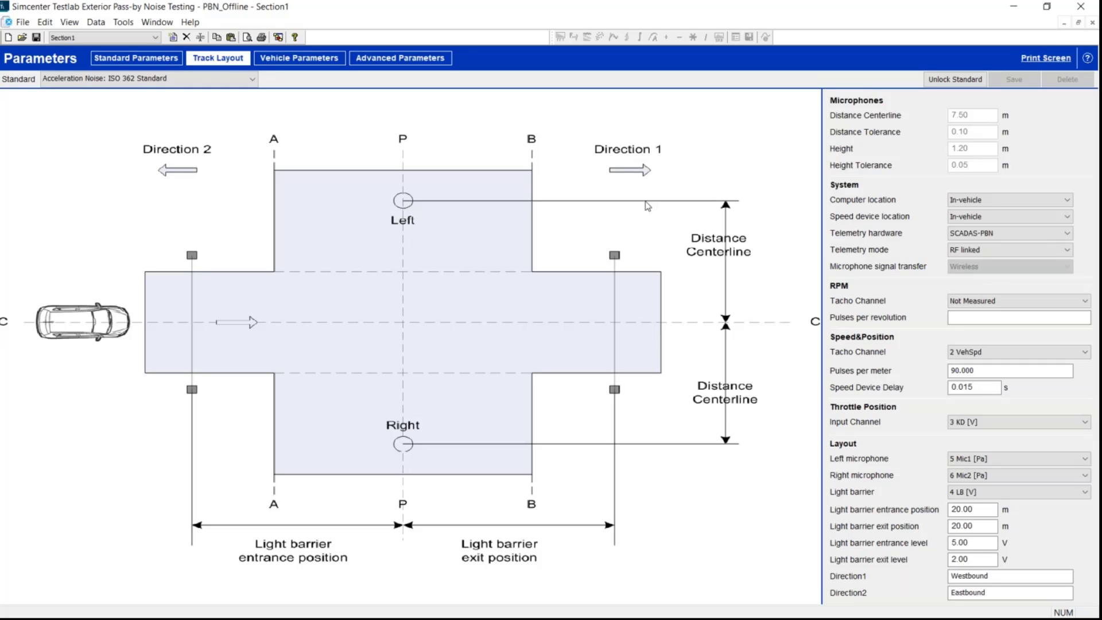
Assign 4 LB as the light barrier channel and check the light barrier entrance and exit levels.
click(978, 495)
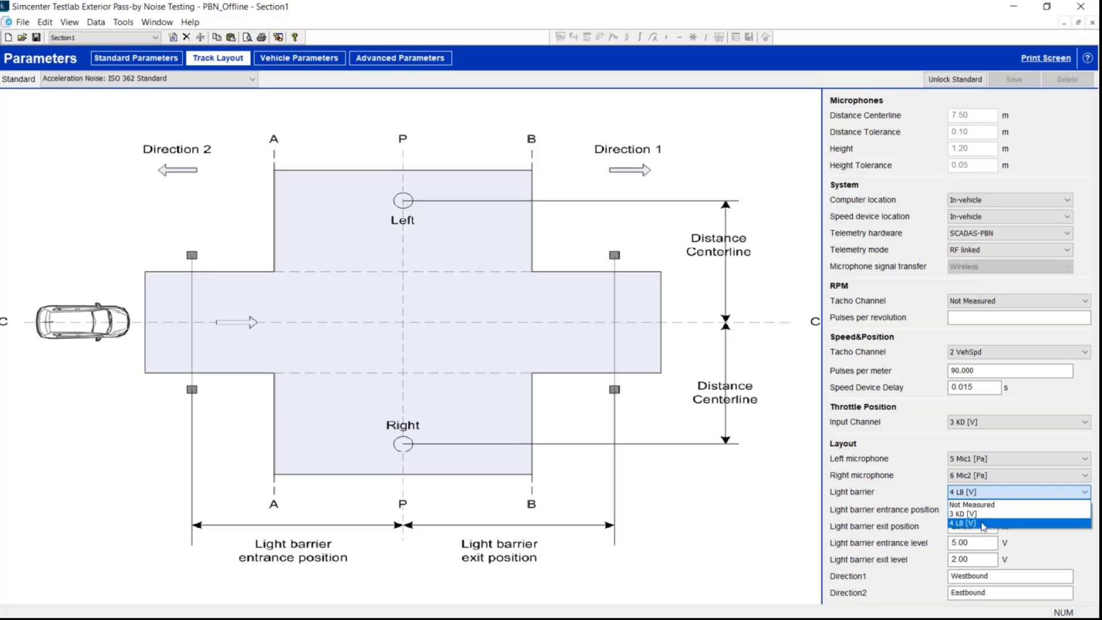
click(983, 523)
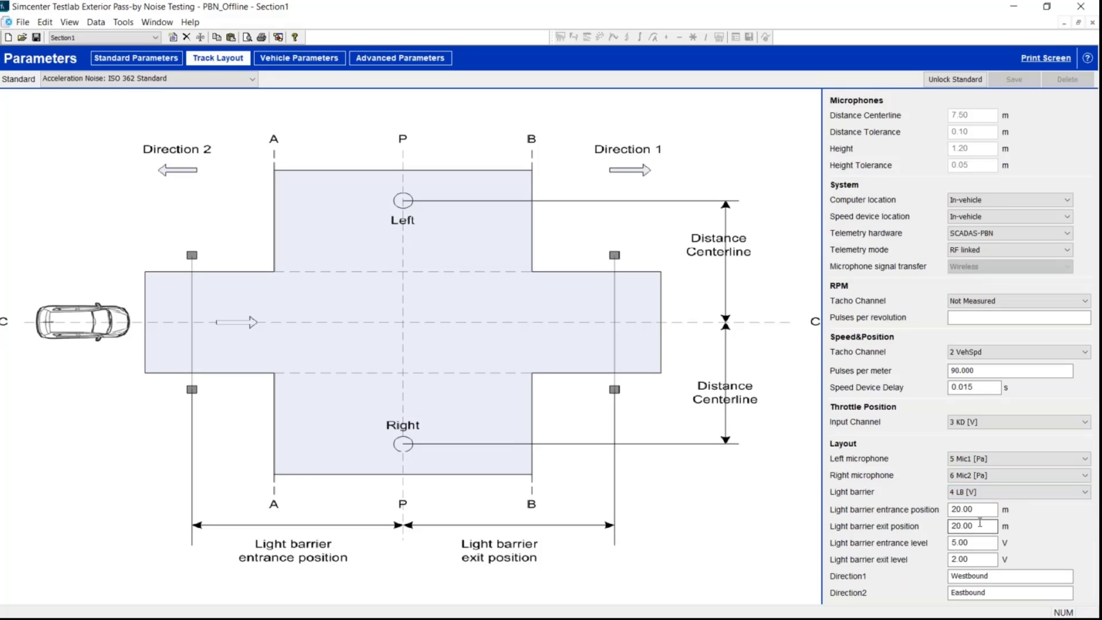
click(982, 541)
double_click(971, 541)
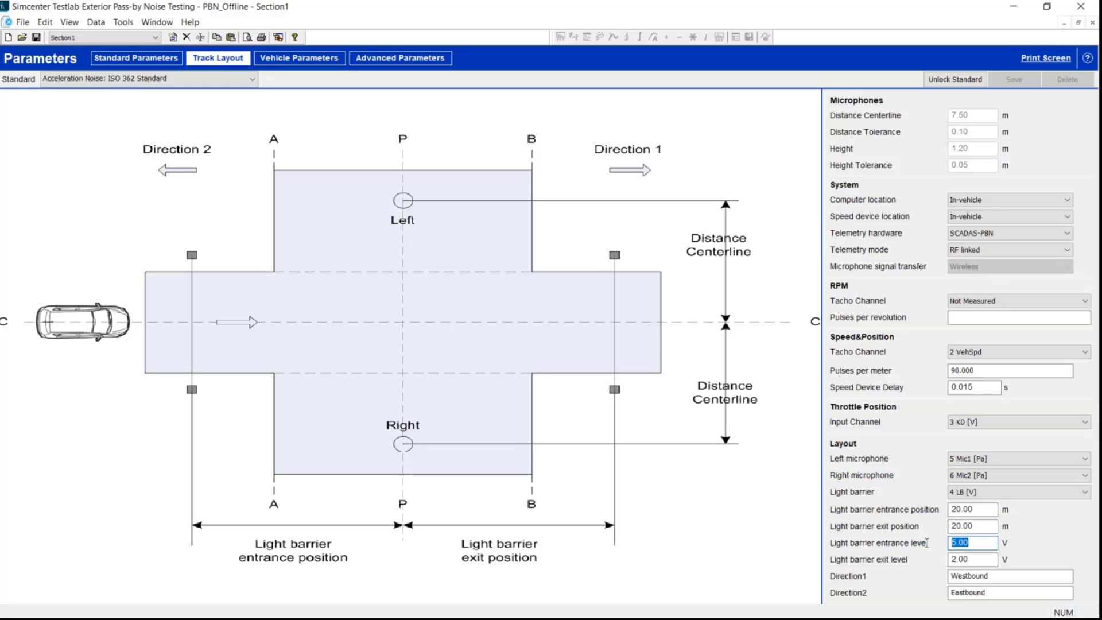
double_click(977, 560)
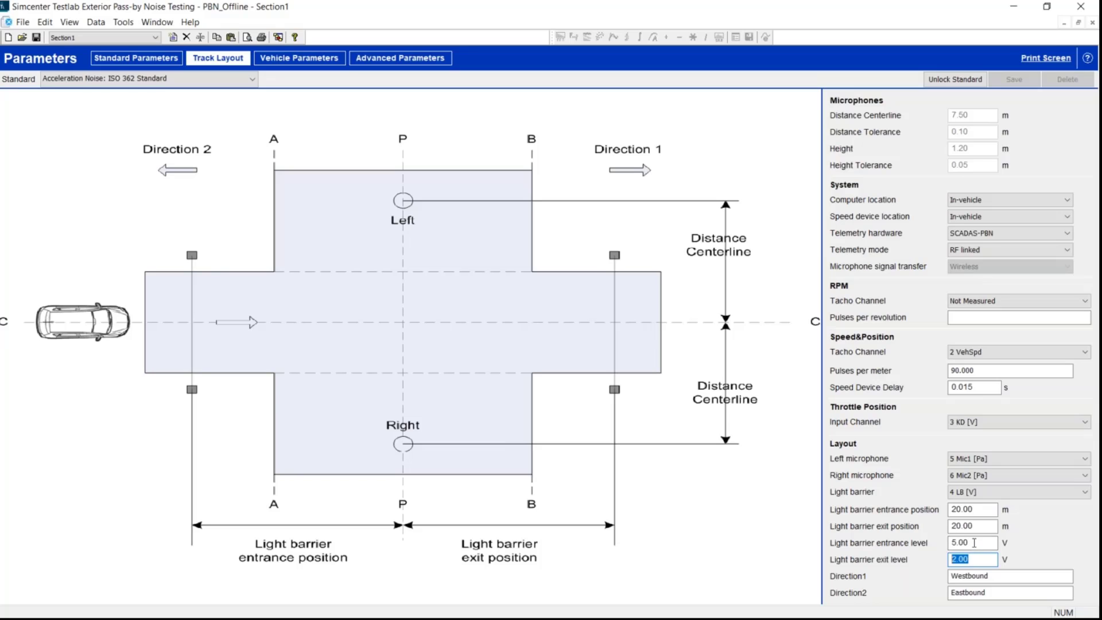
click(976, 544)
Set the RPM tacho channel to 1 EngSpd and check the pulses per meter and the speed device delay.
click(999, 301)
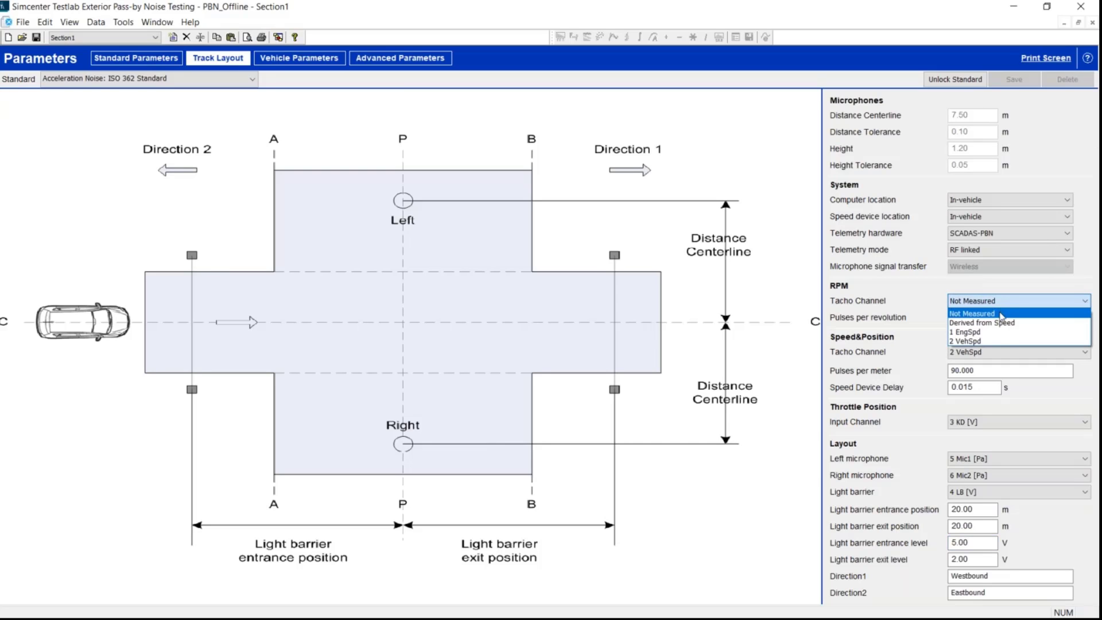
click(1000, 332)
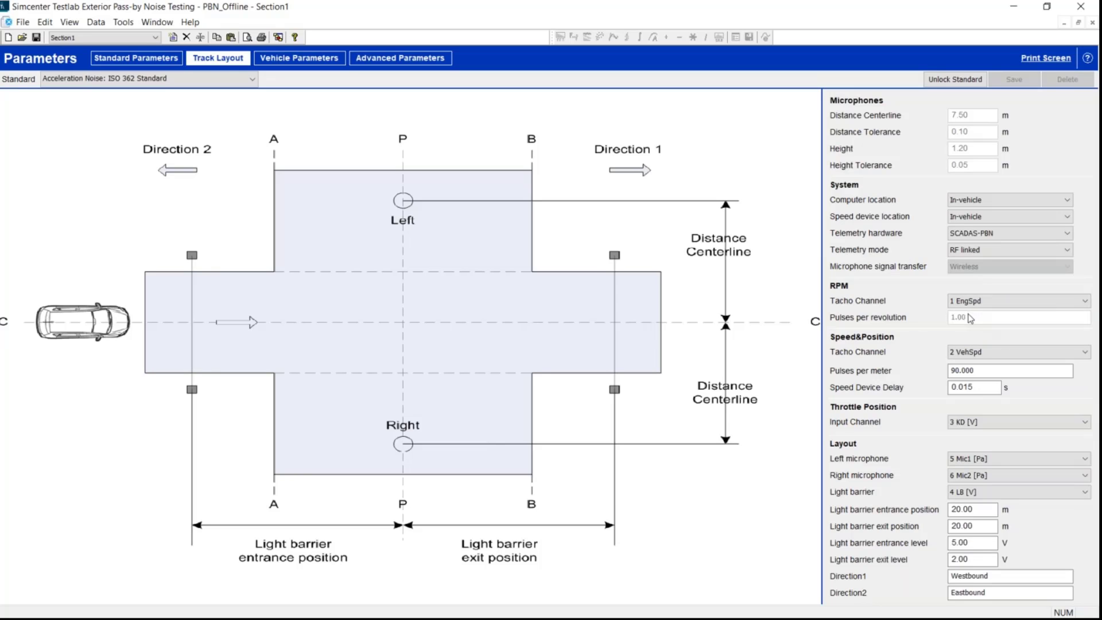
click(987, 371)
click(987, 370)
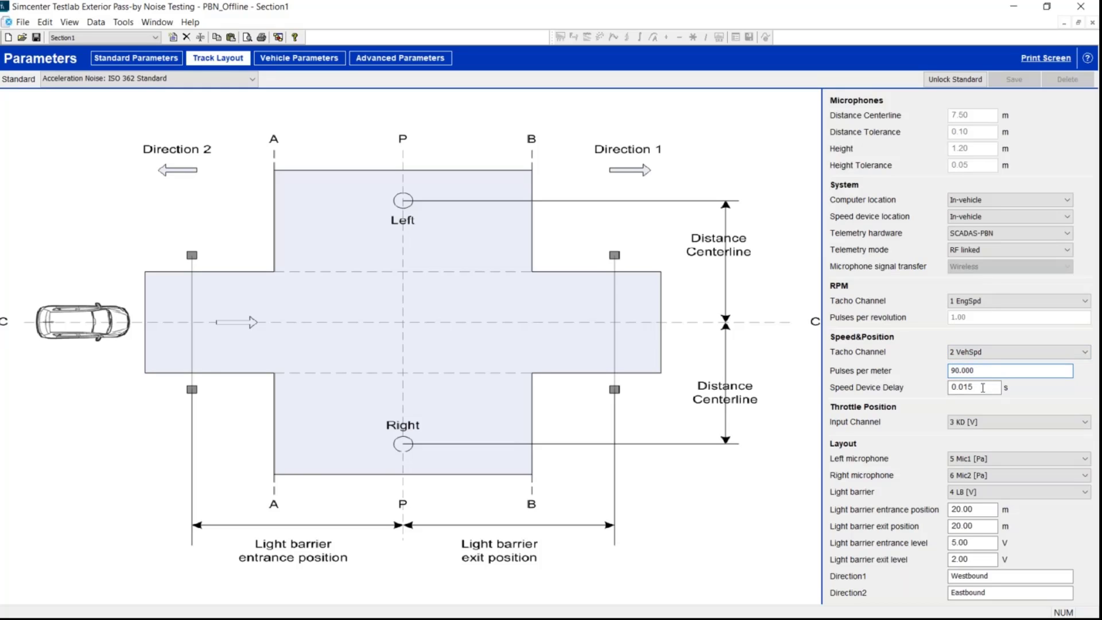
click(985, 390)
click(985, 389)
Set the computer and speed device locations to In-vehicle and keep SCADAS-PBN as the telemetry hardware.
click(1000, 203)
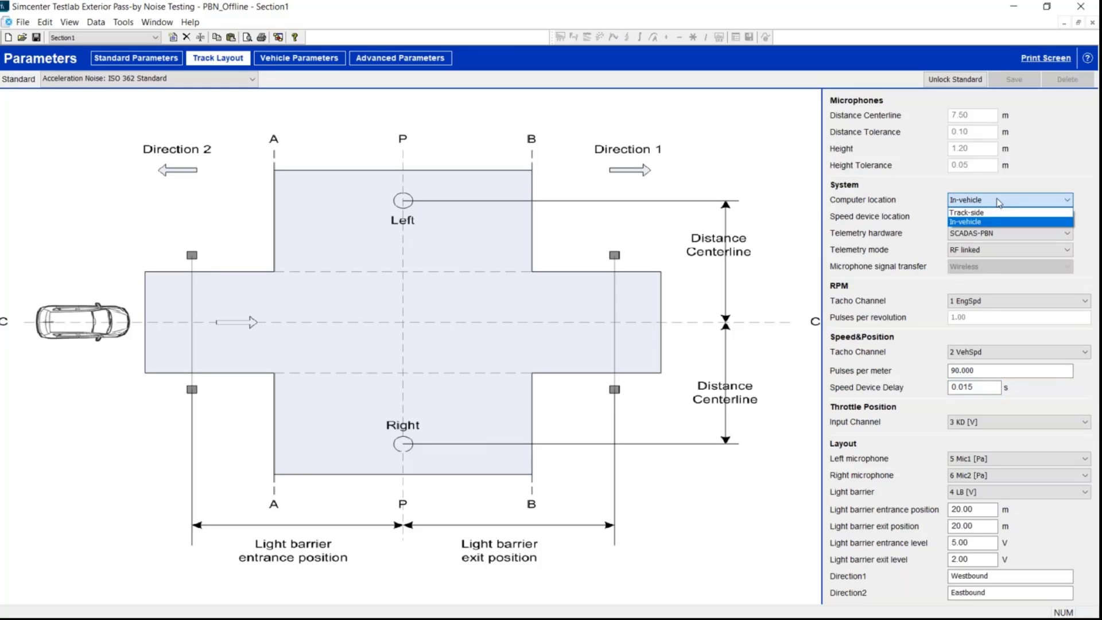
click(997, 222)
click(996, 222)
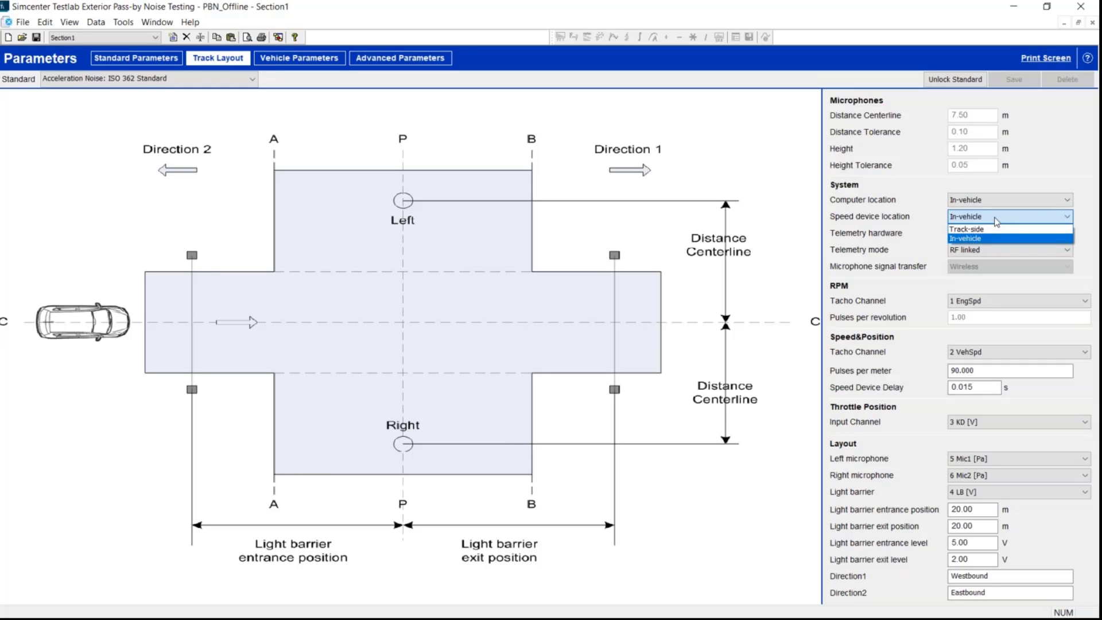
click(997, 238)
click(999, 233)
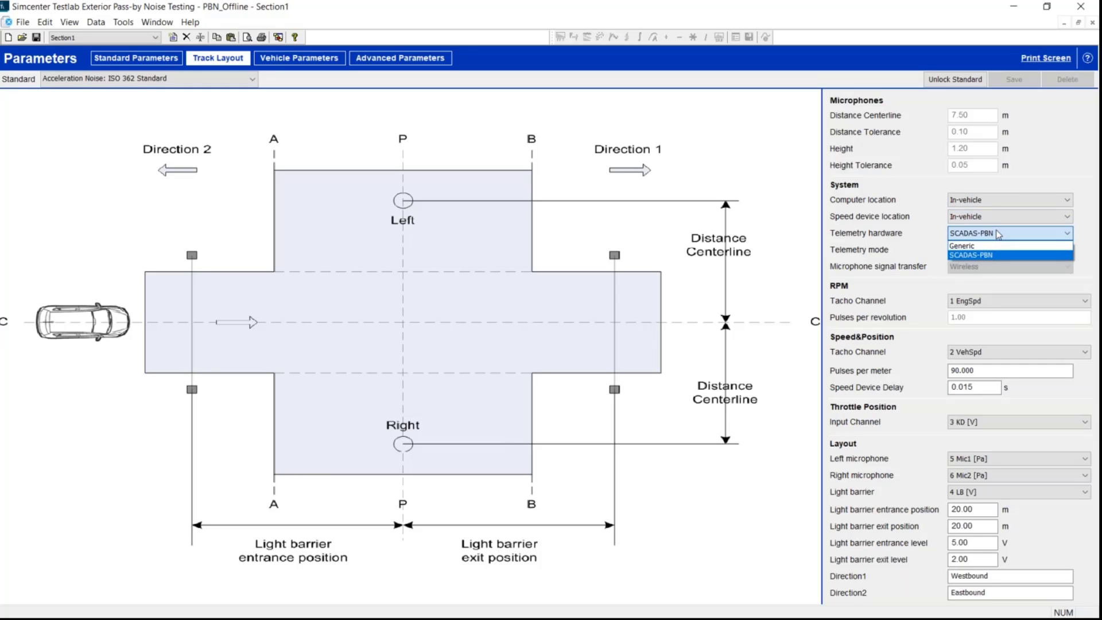
click(999, 233)
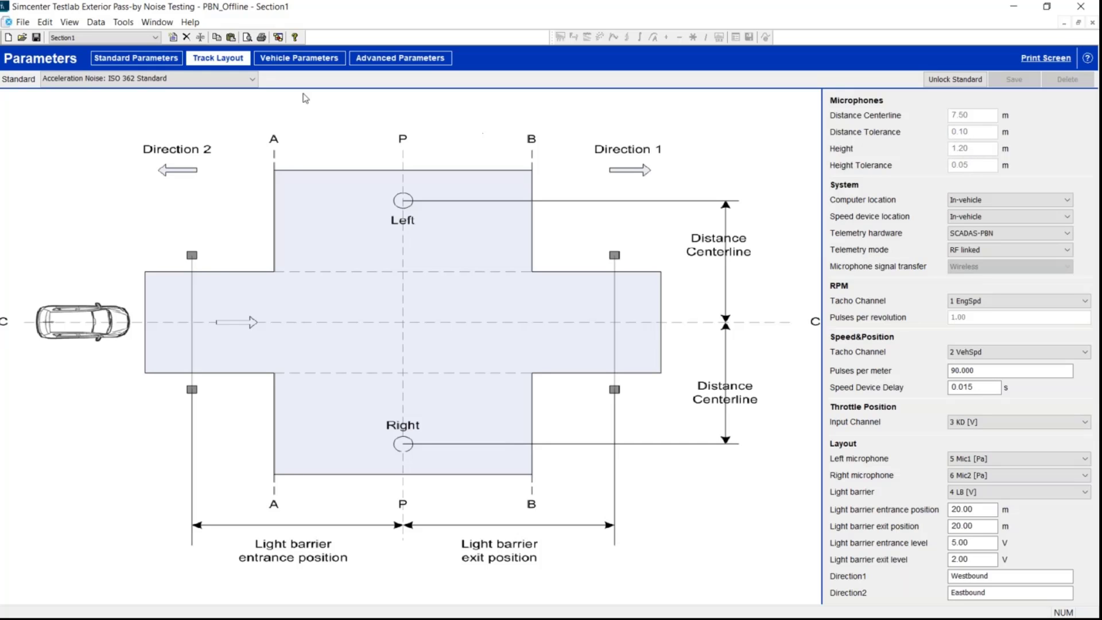
Unlock the ISO 362 standard, try a microphone centerline distance of 10 m, restore 7.5 m and relock the standard.
click(233, 86)
click(233, 86)
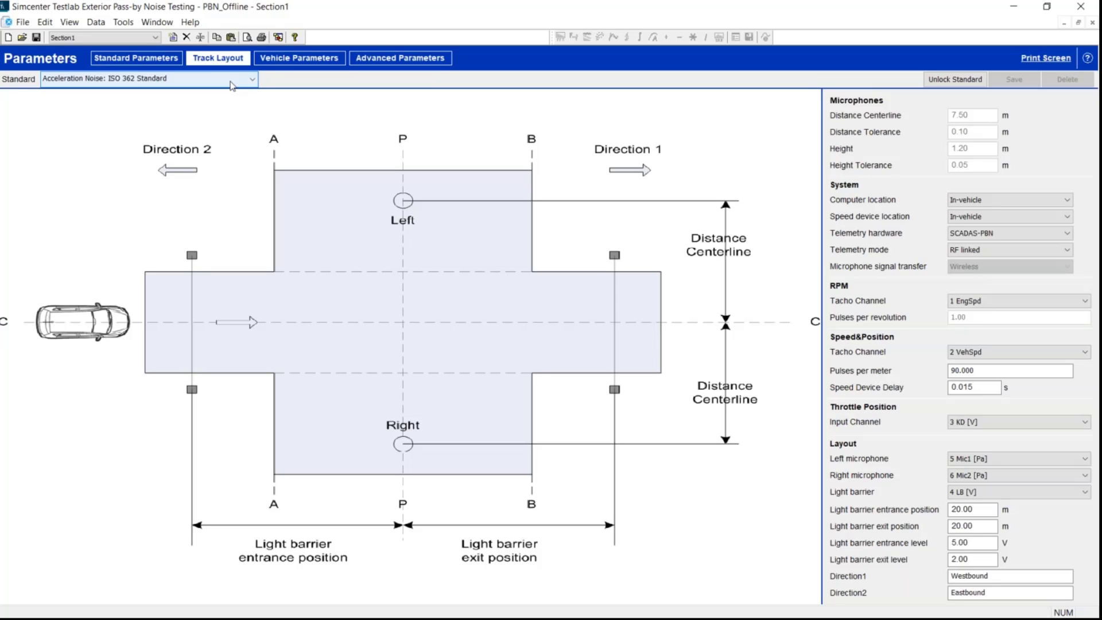
click(956, 80)
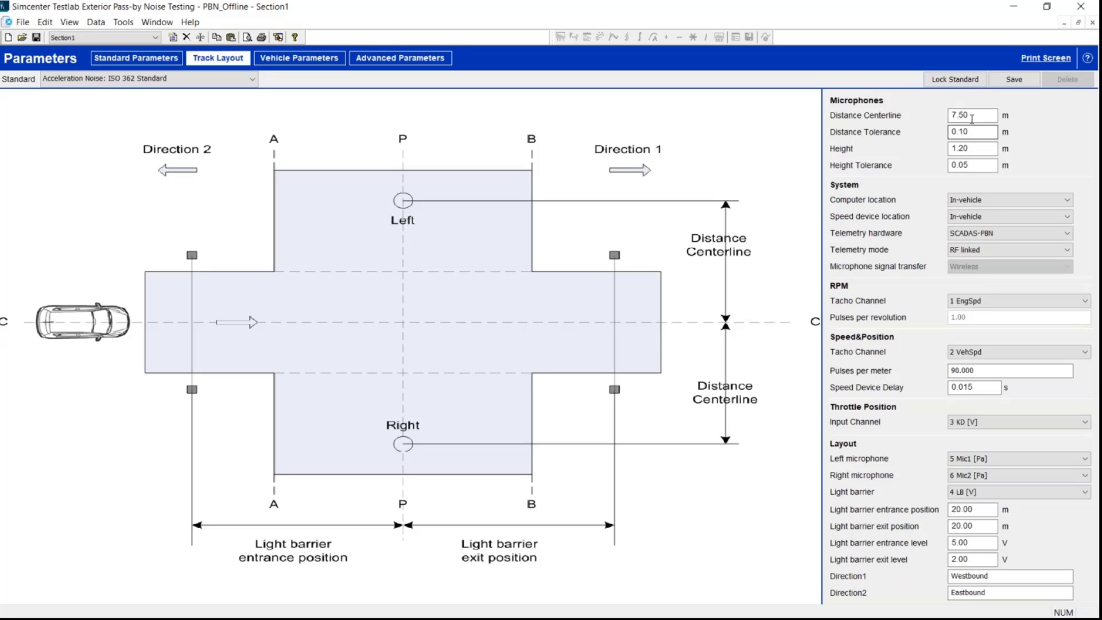
text(10)
key(BackSpace)
key(BackSpace)
text(7.5)
click(991, 137)
click(956, 80)
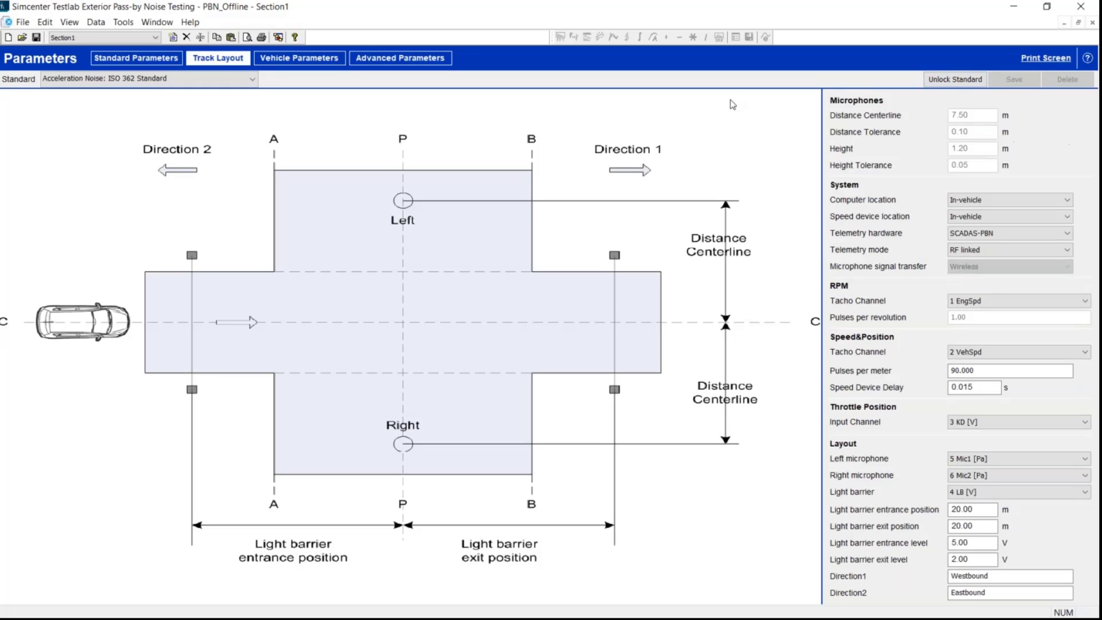
Set the engine's Max Rated RPM to 4500 in the vehicle parameters and switch Use Transmission Parameters off and back on.
click(325, 62)
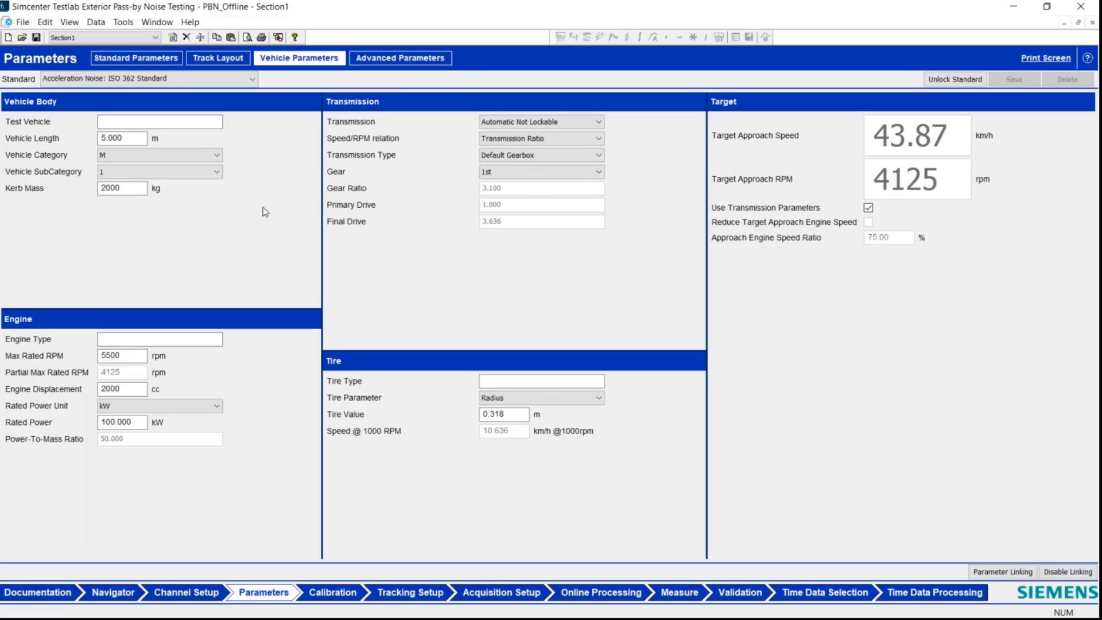
click(153, 79)
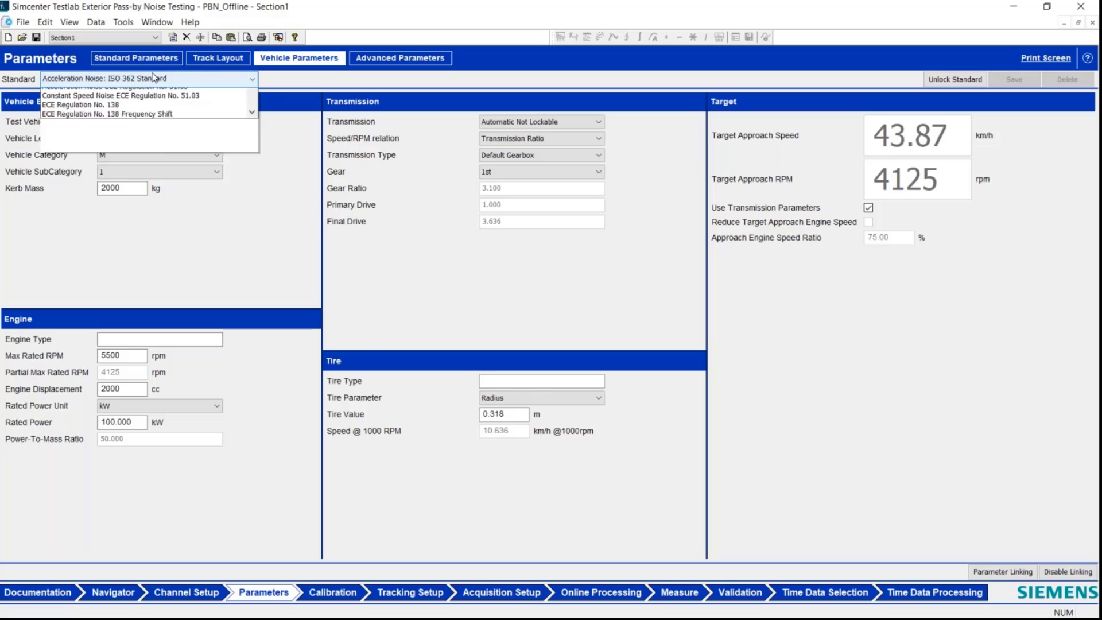
click(153, 79)
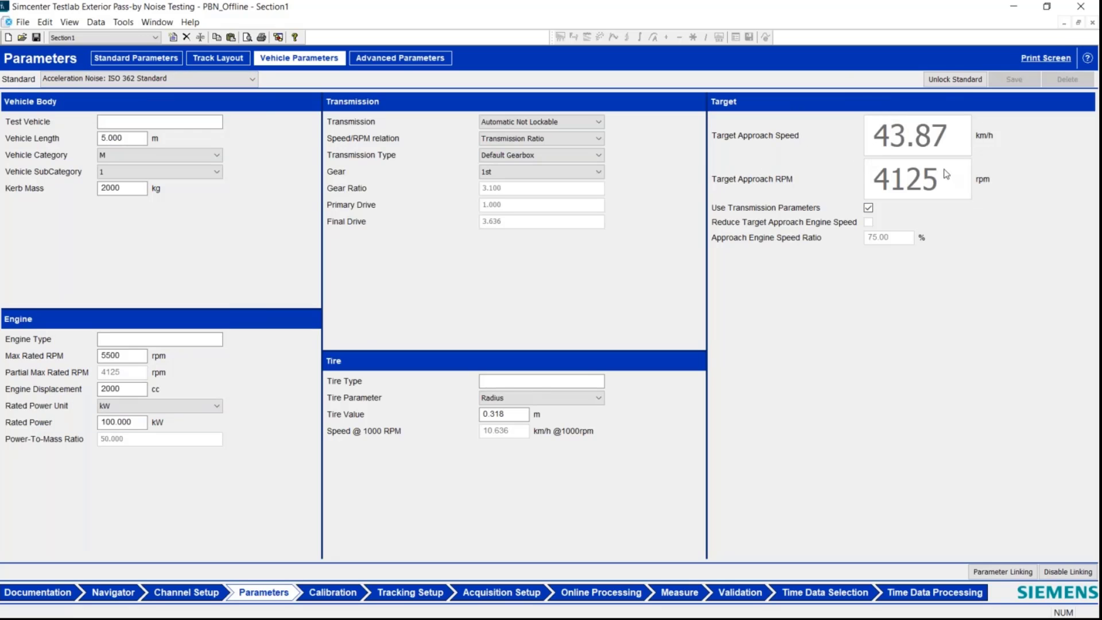
click(115, 354)
double_click(112, 356)
text(4500)
key(Return)
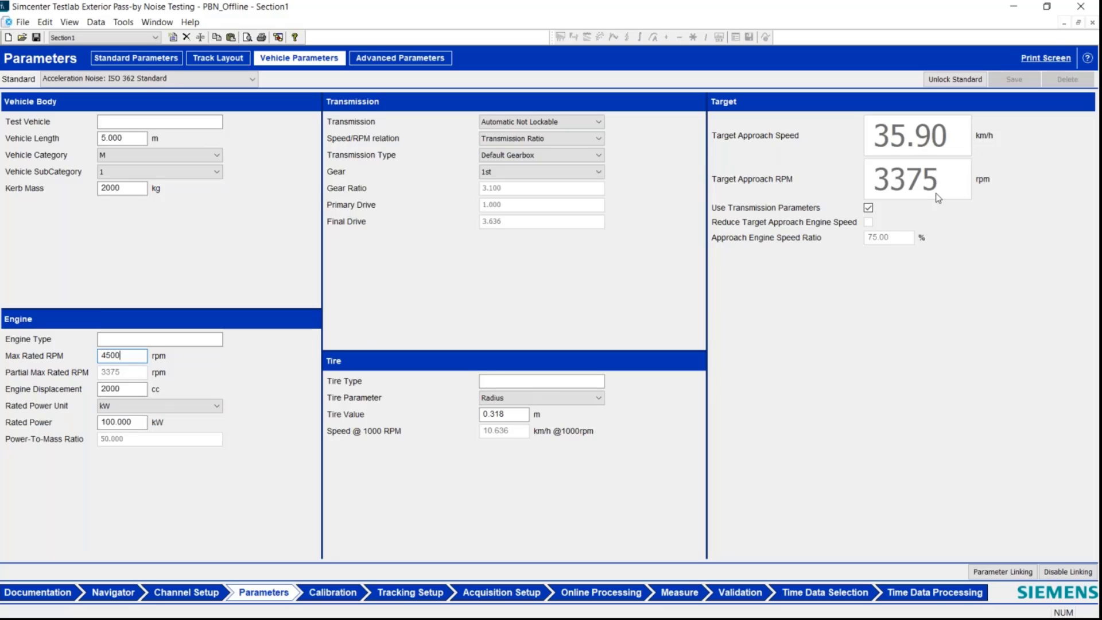
click(869, 209)
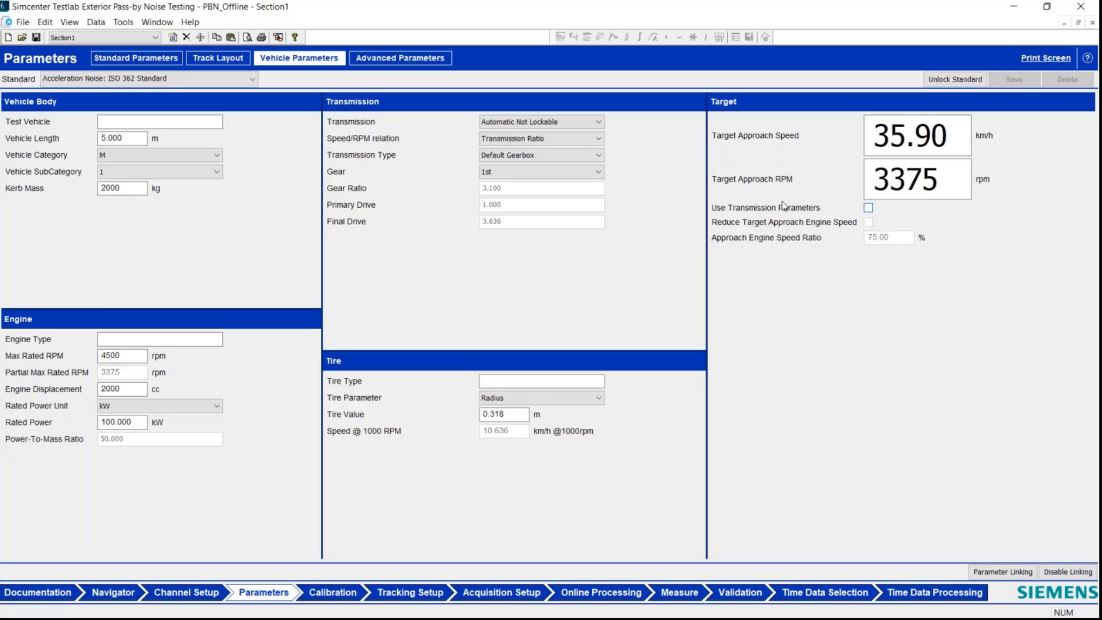
click(868, 210)
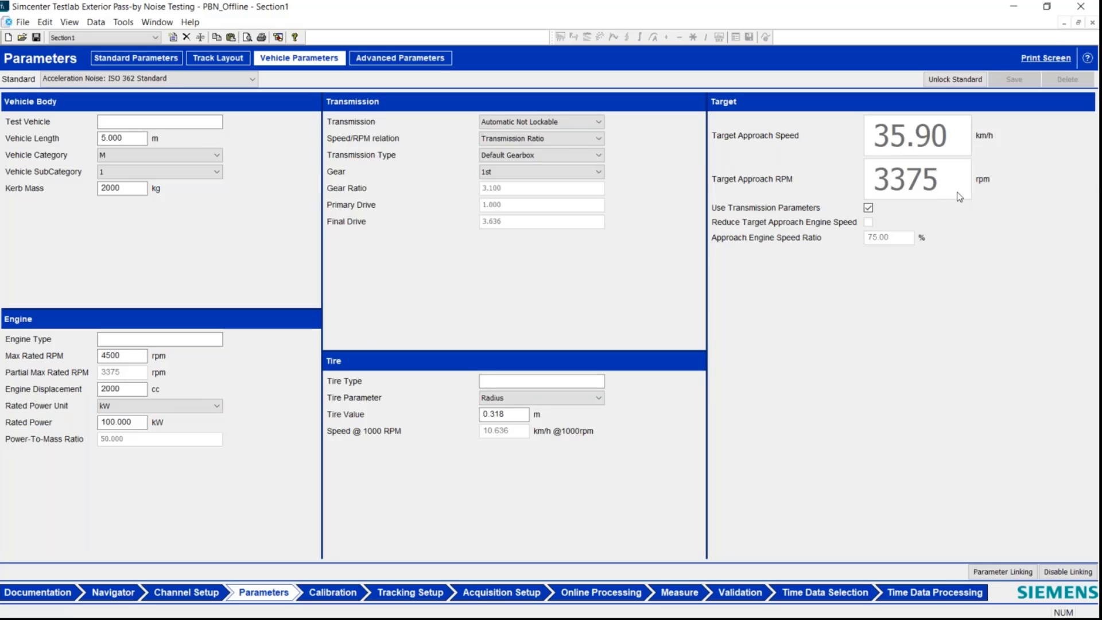
Change the standard to Constant Speed Noise ISO362:2007 - Light Vehicles and set the kerb mass to 2500 kg.
click(200, 80)
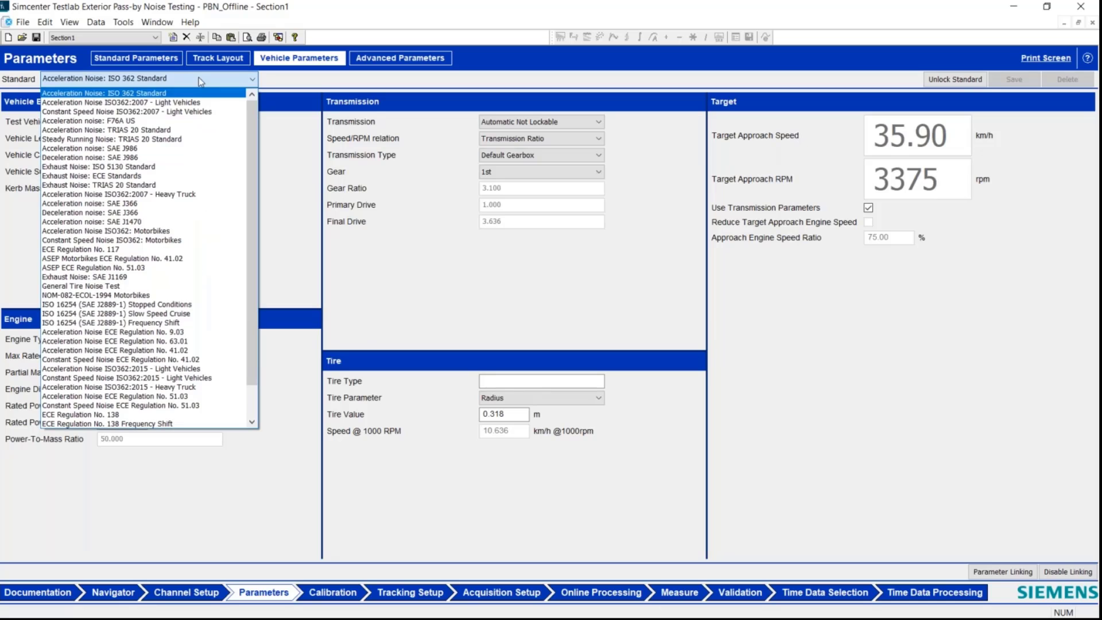
click(194, 112)
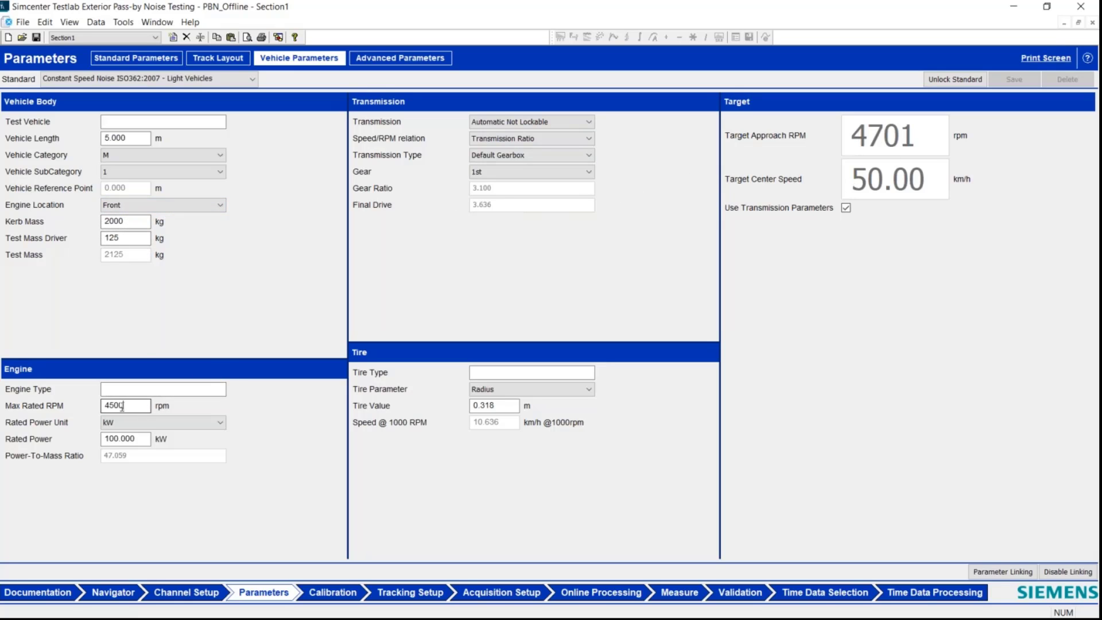
double_click(114, 221)
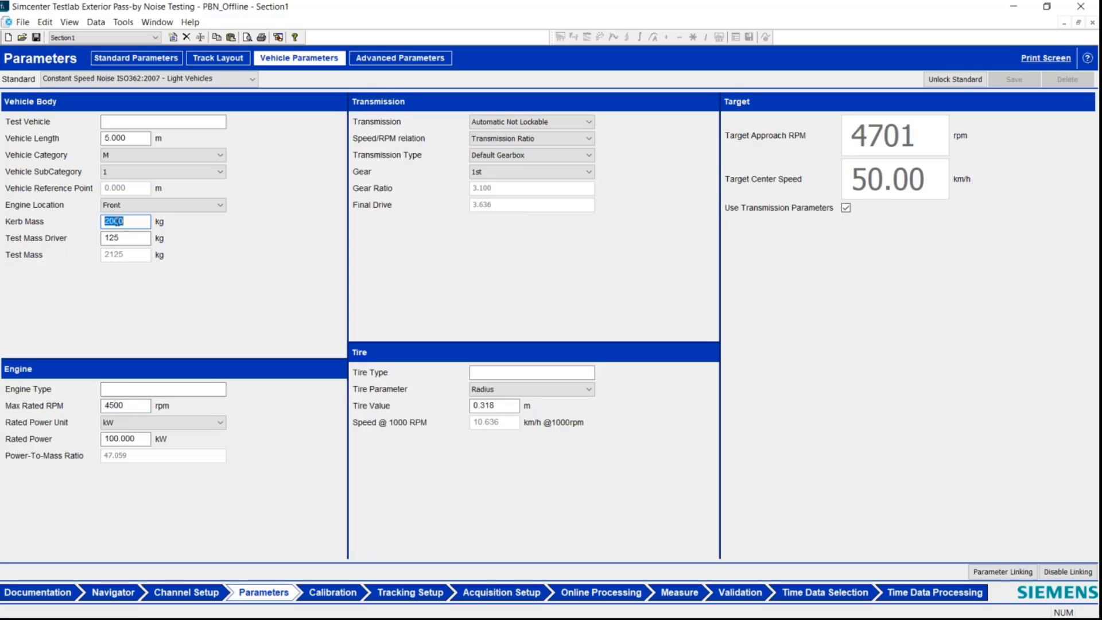
text(2500)
key(Return)
click(127, 235)
Change the standard to Acceleration Noise ISO362:2015 - Light Vehicles and set the kerb mass to 2000 kg.
click(215, 78)
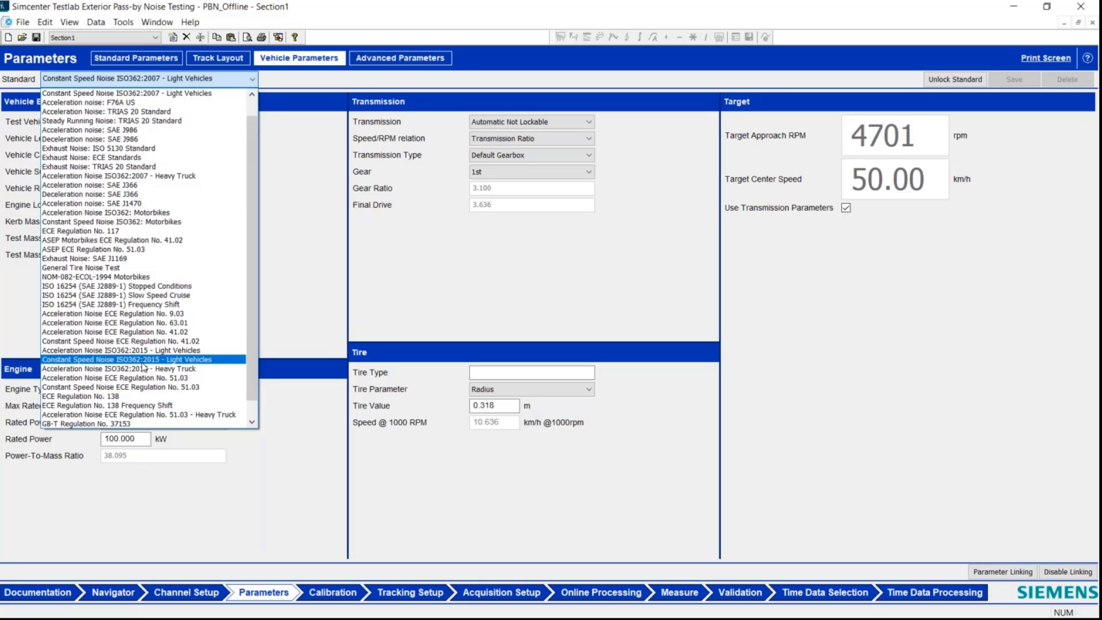
scroll(160, 322, down, 1)
click(160, 332)
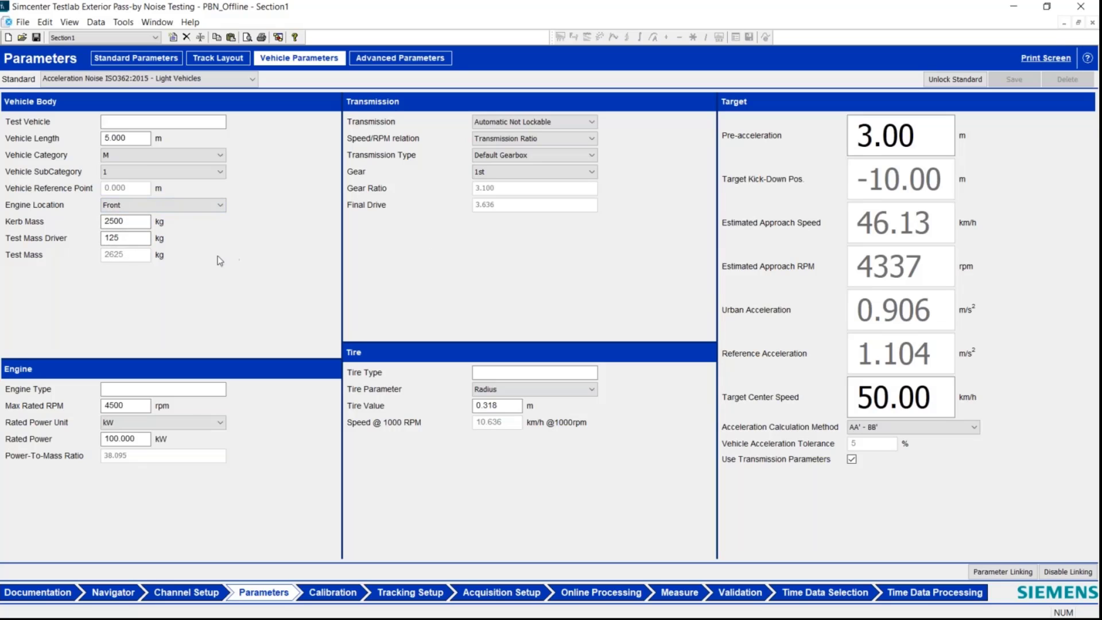
double_click(115, 222)
text(2000)
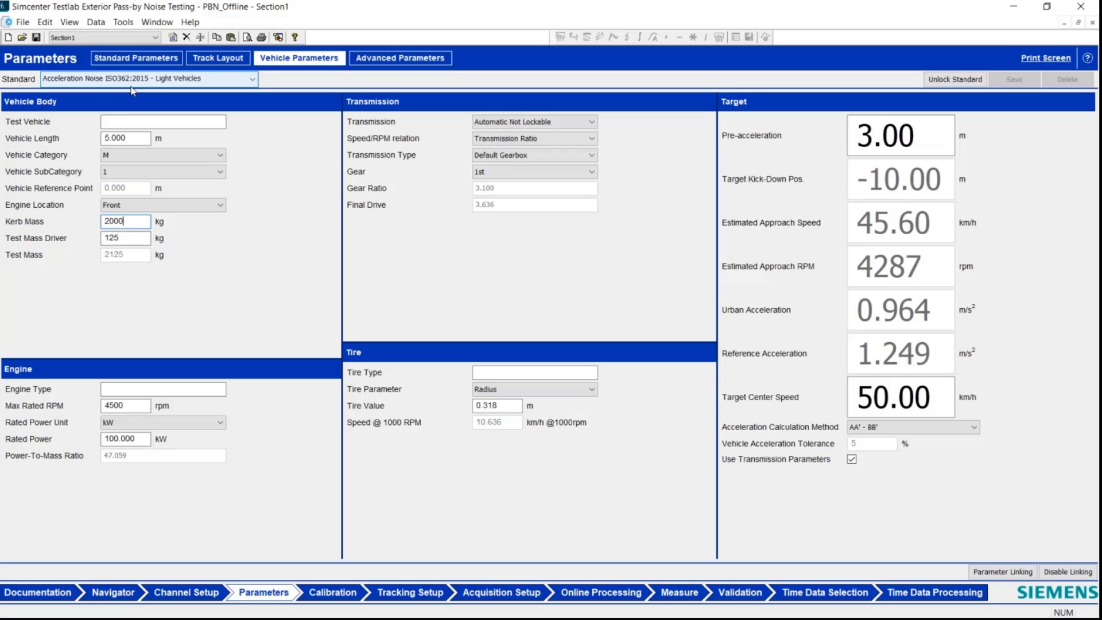
Browse the list of available pass-by noise test standards and close it.
click(169, 80)
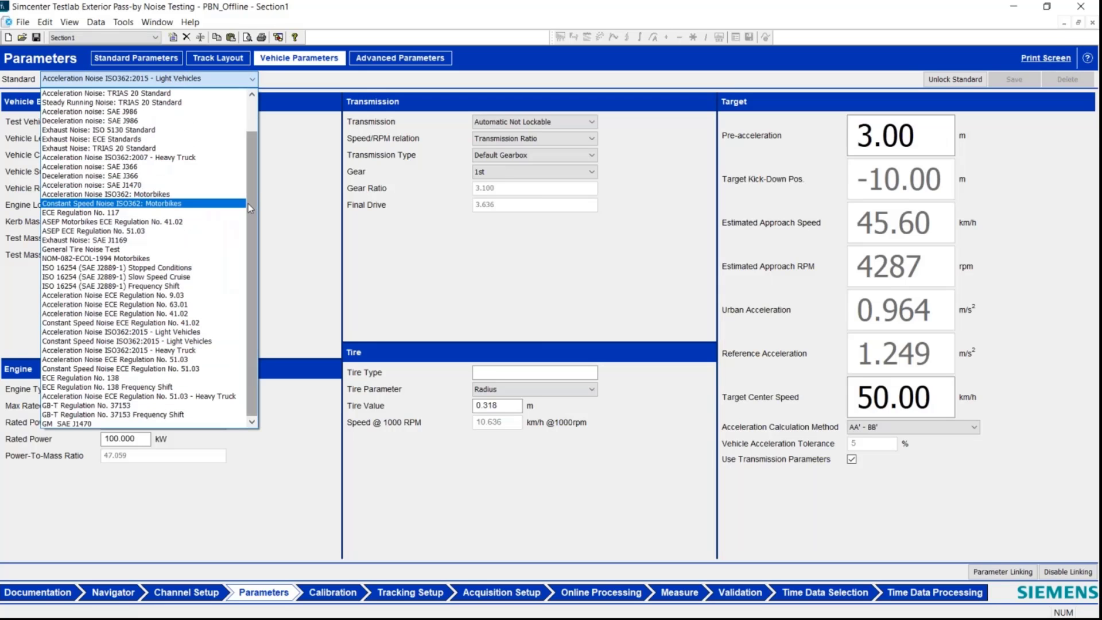
drag(254, 203, 264, 235)
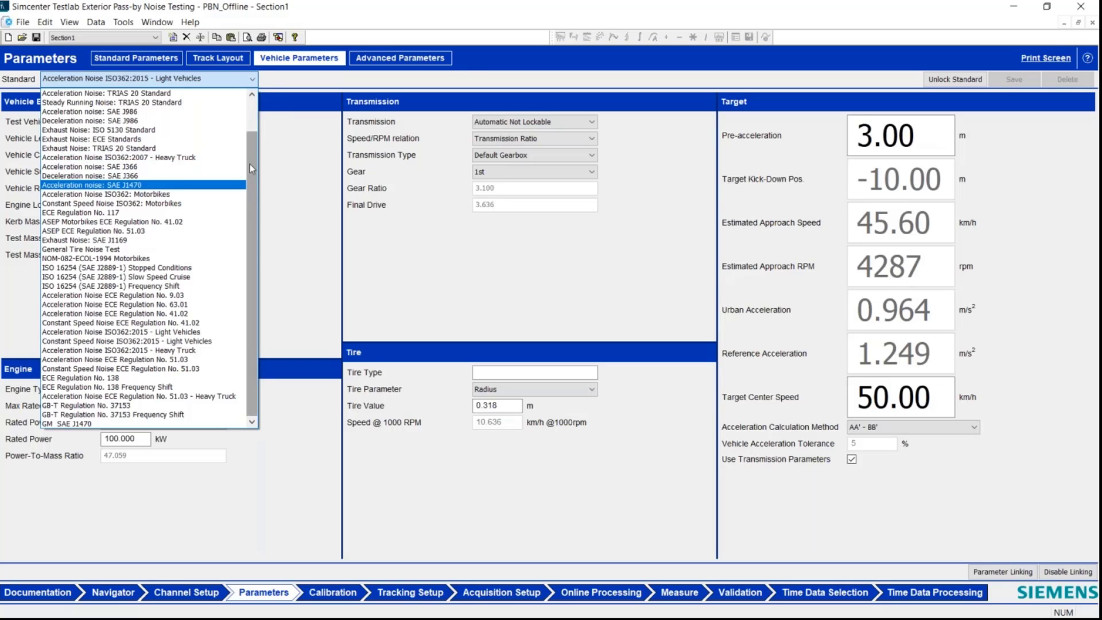
click(300, 190)
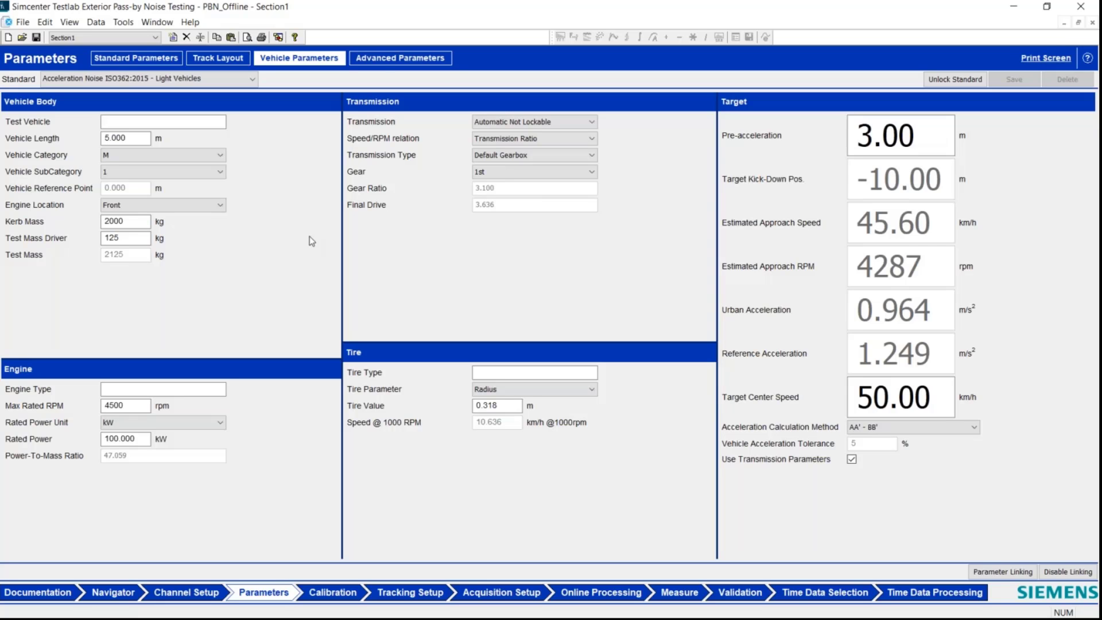
Review the advanced parameters of the standard, including the throttle position tolerance and the sound level settings.
click(383, 62)
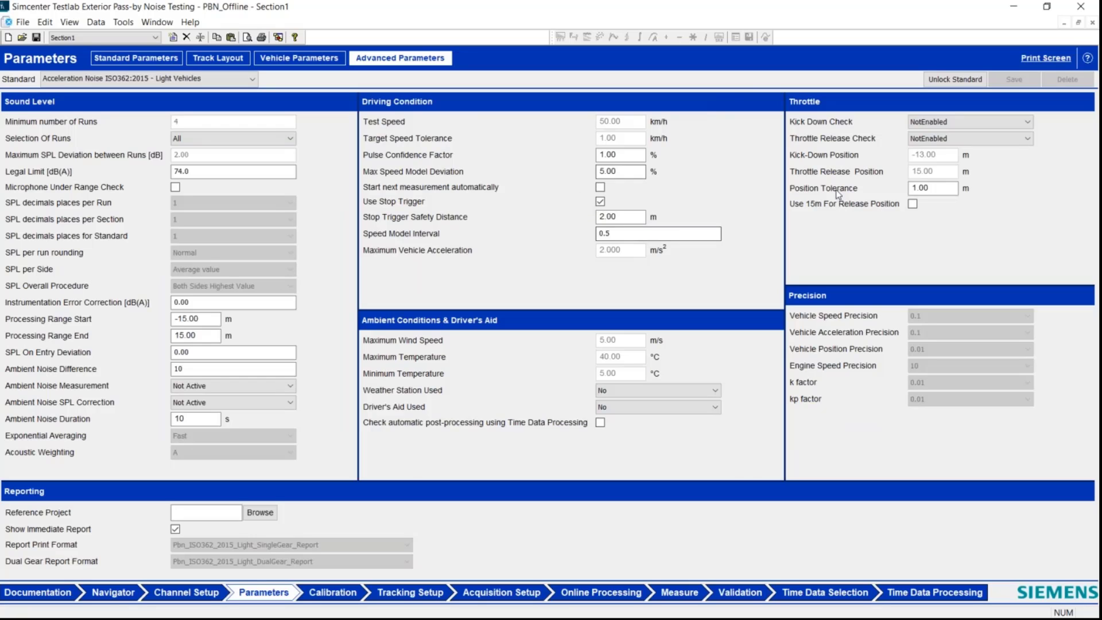
drag(929, 188, 903, 188)
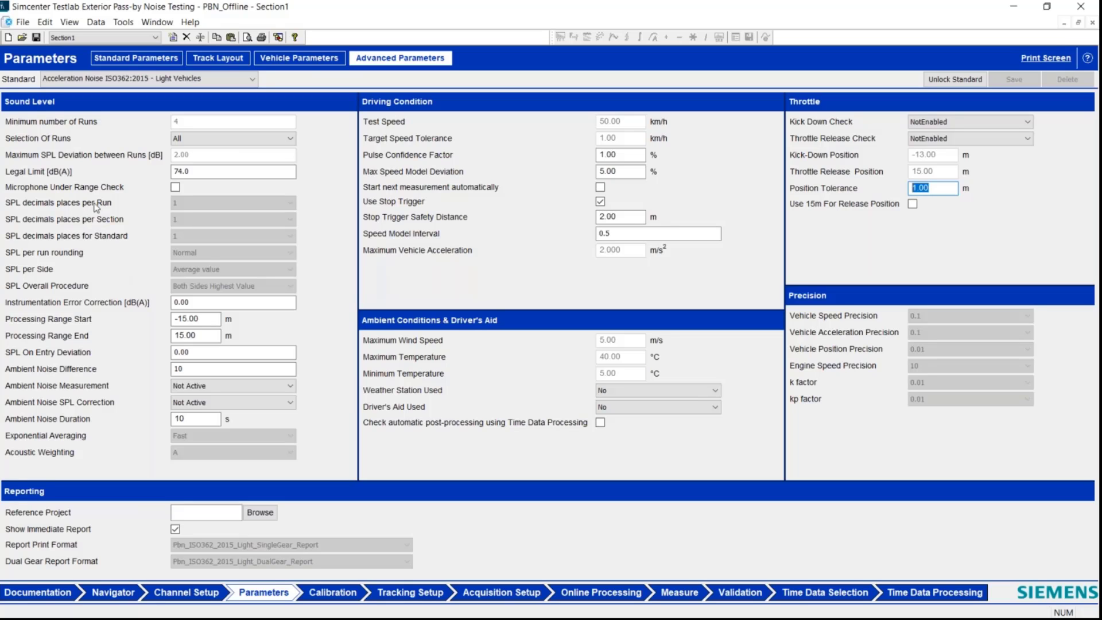
click(91, 185)
Review the standard parameters overview and check the project's documentation page before returning to the parameters.
click(136, 57)
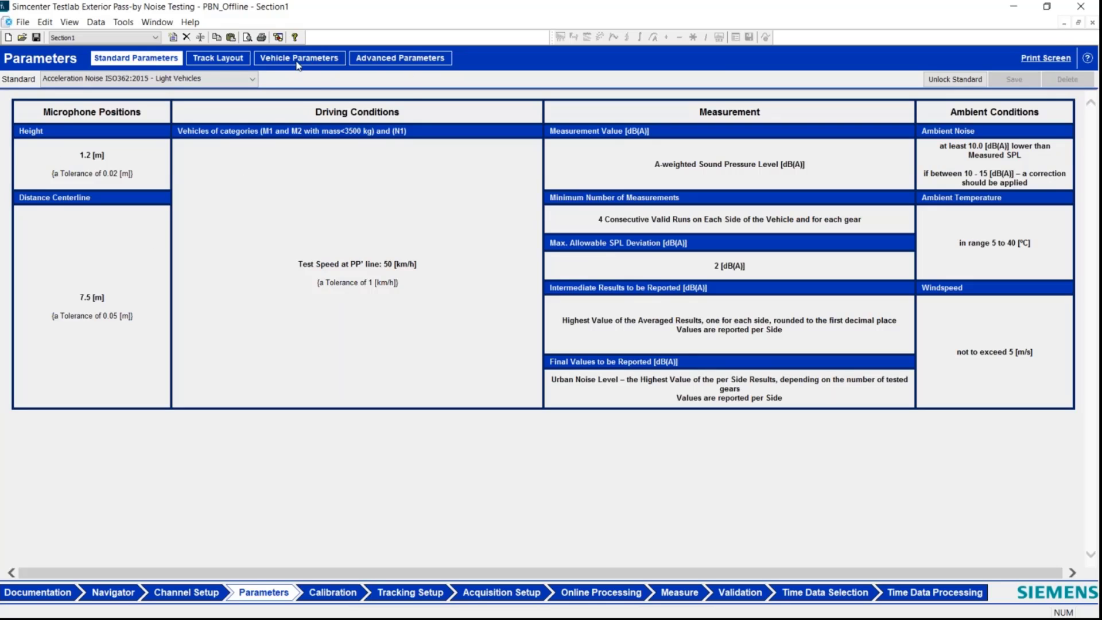
click(39, 597)
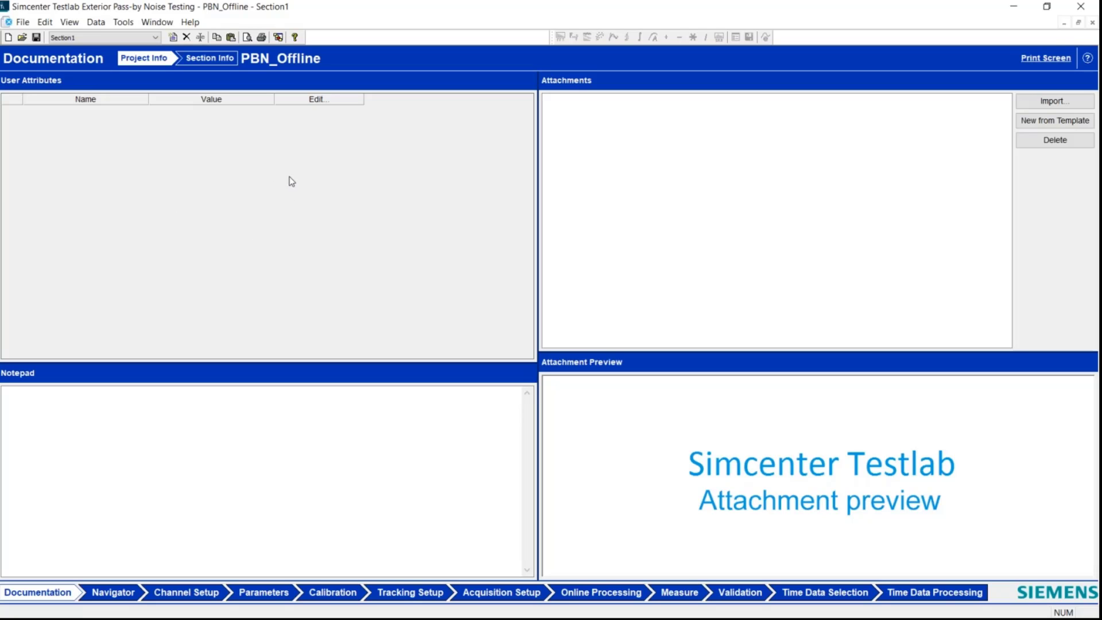
click(265, 593)
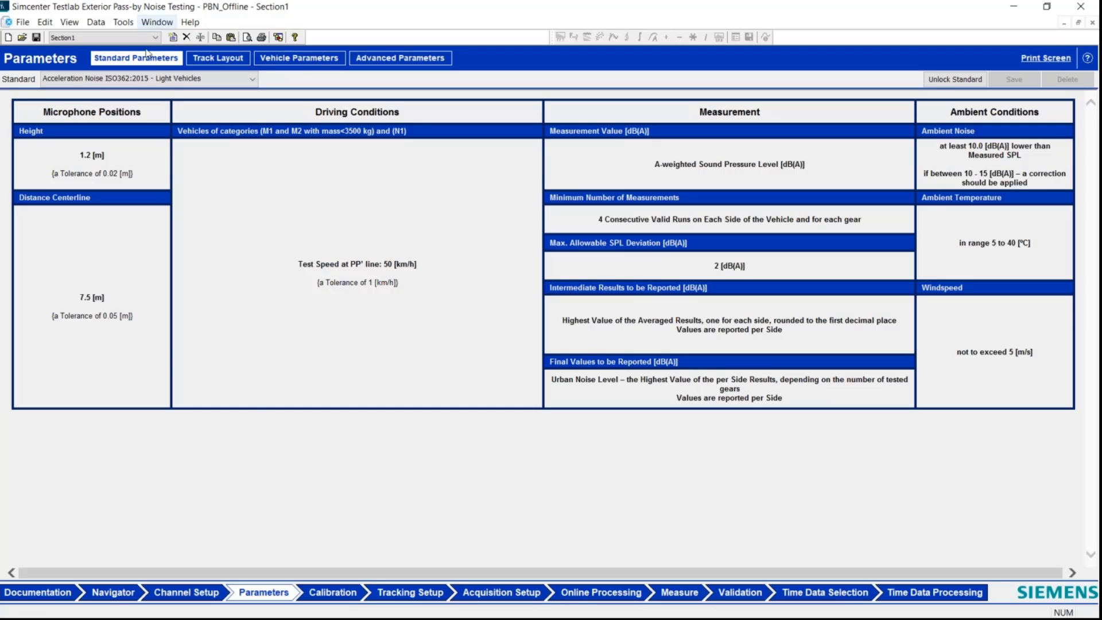
Change the standard to Acceleration noise: F76A US and examine its engine driving conditions.
click(187, 82)
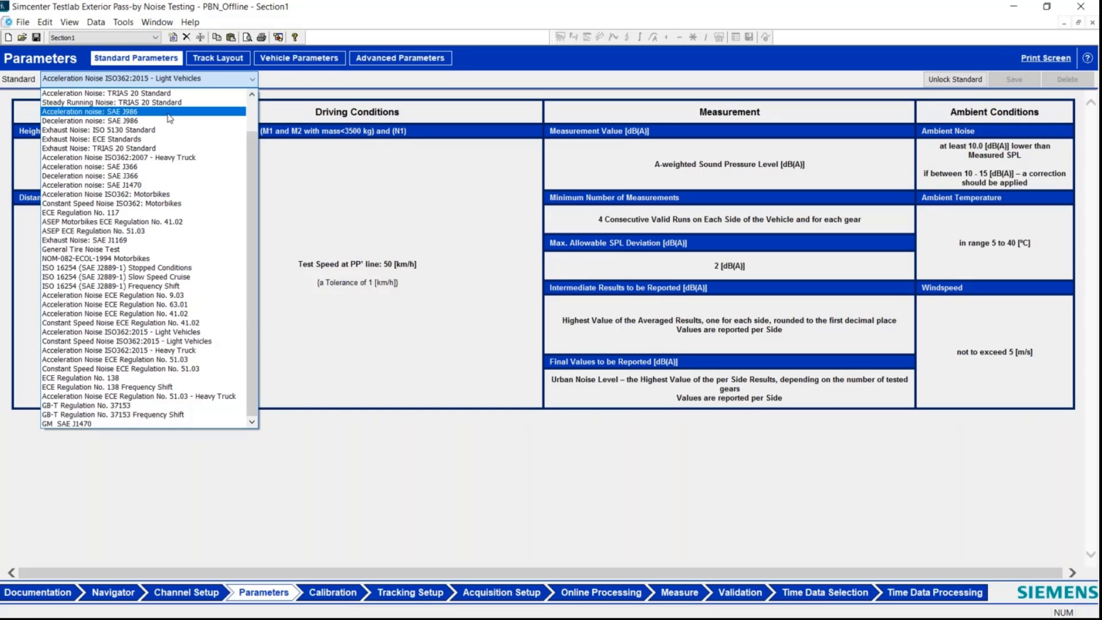
scroll(141, 123, up, 2)
click(138, 121)
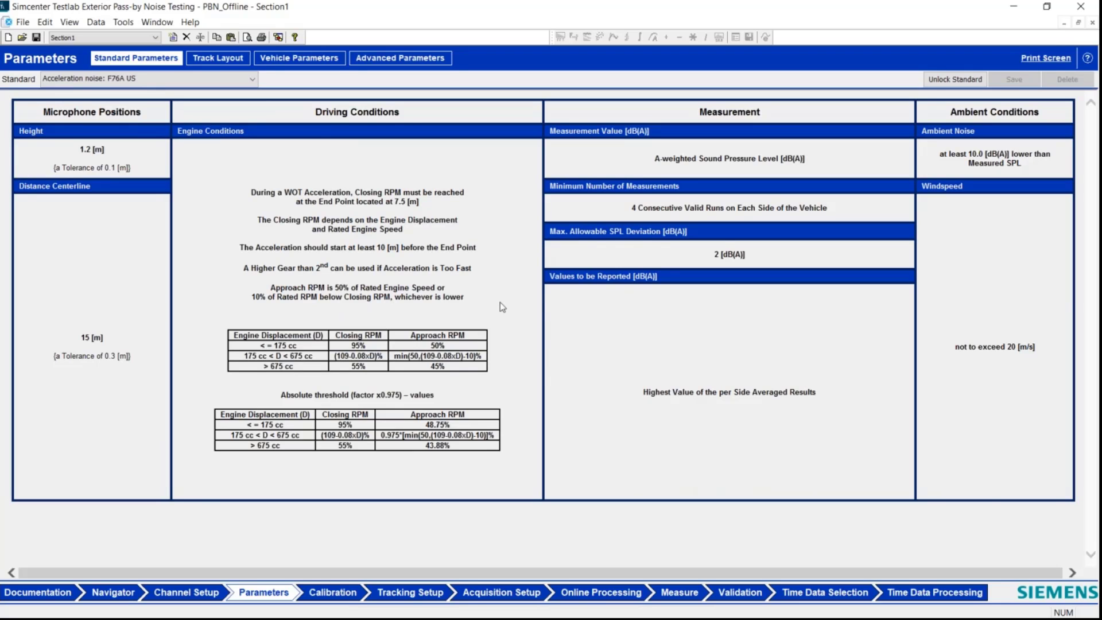
drag(329, 228, 366, 279)
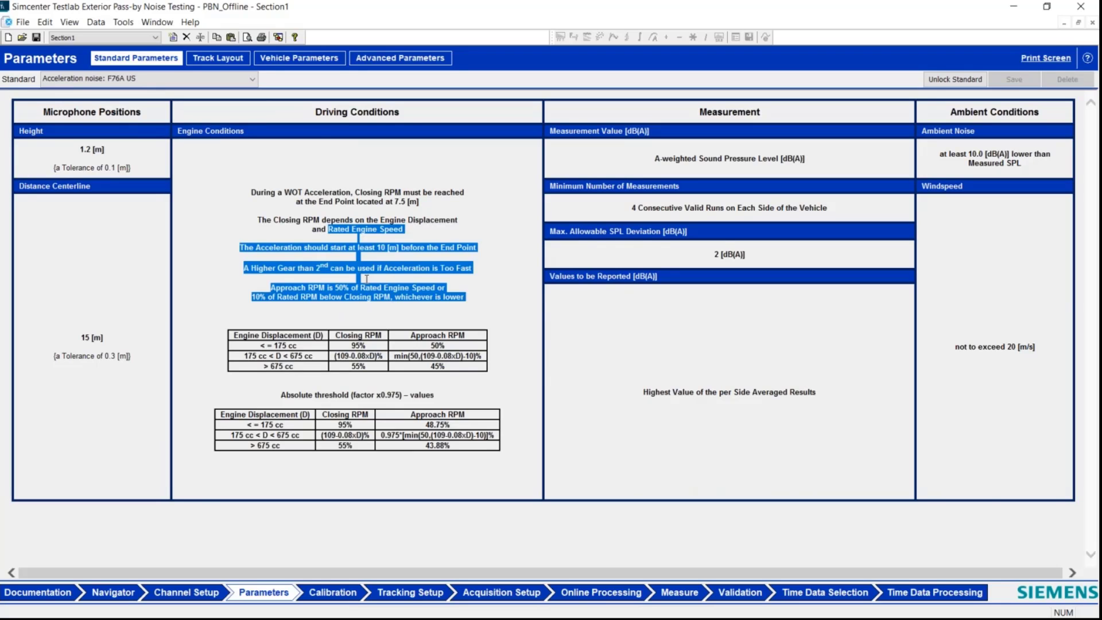
click(400, 324)
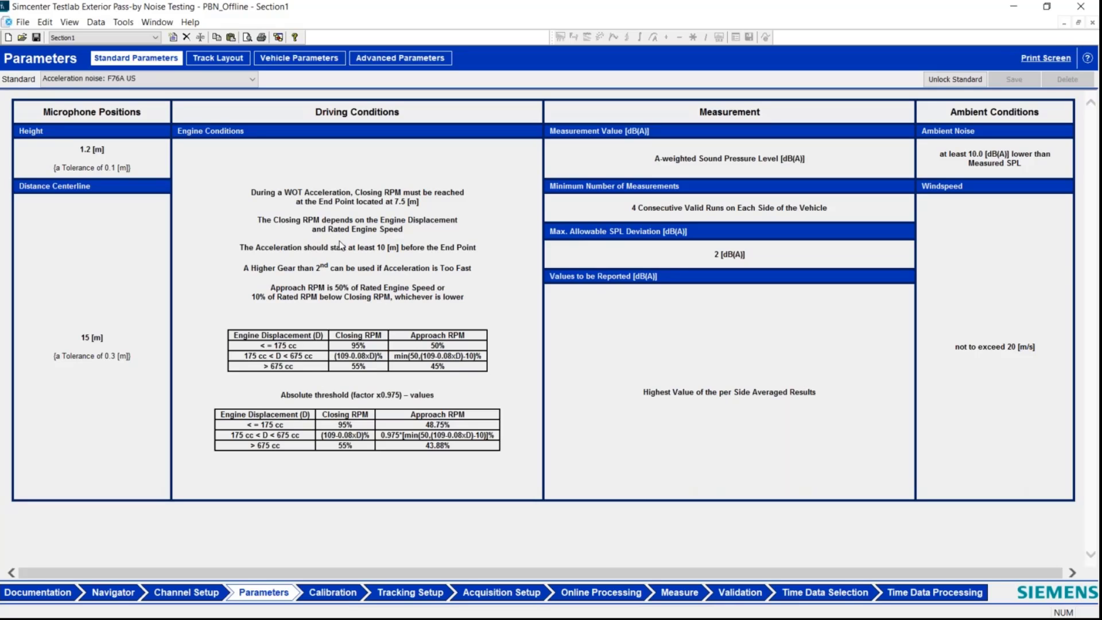
Change the standard to ISO 16254 (SAE J2889-1) Stopped Conditions and then to ECE Regulation No. 138 Frequency Shift.
click(135, 79)
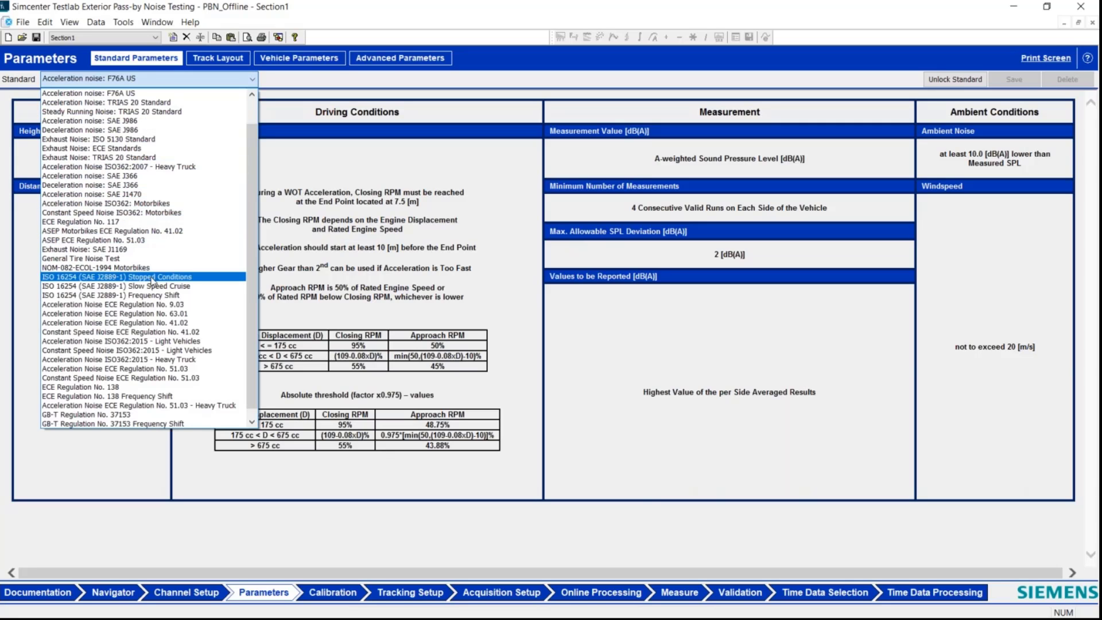
click(153, 278)
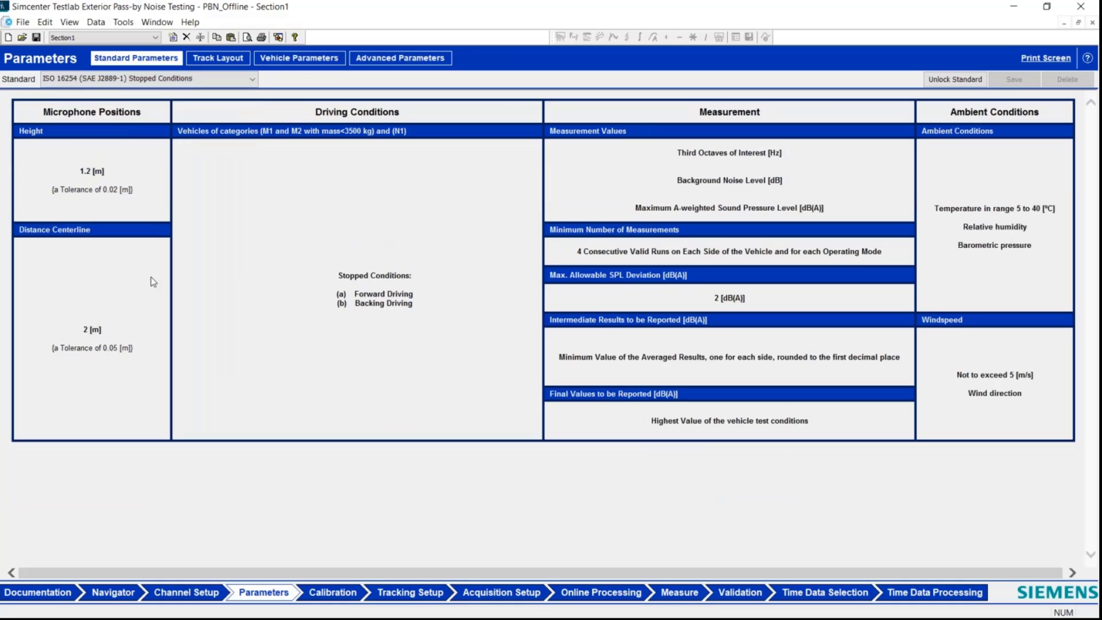
click(173, 84)
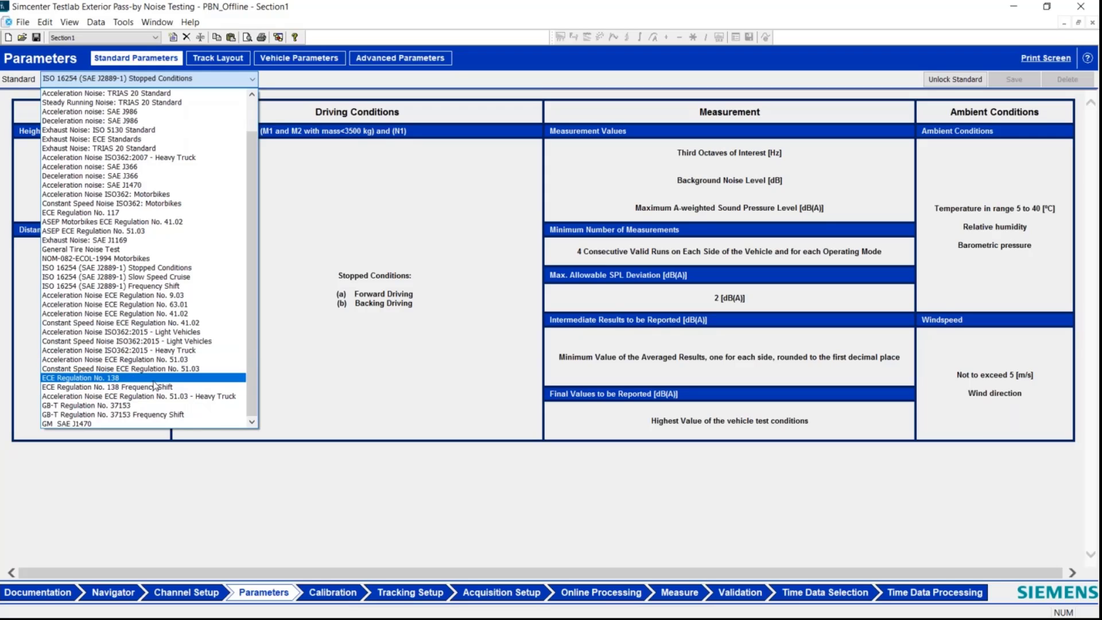
click(154, 387)
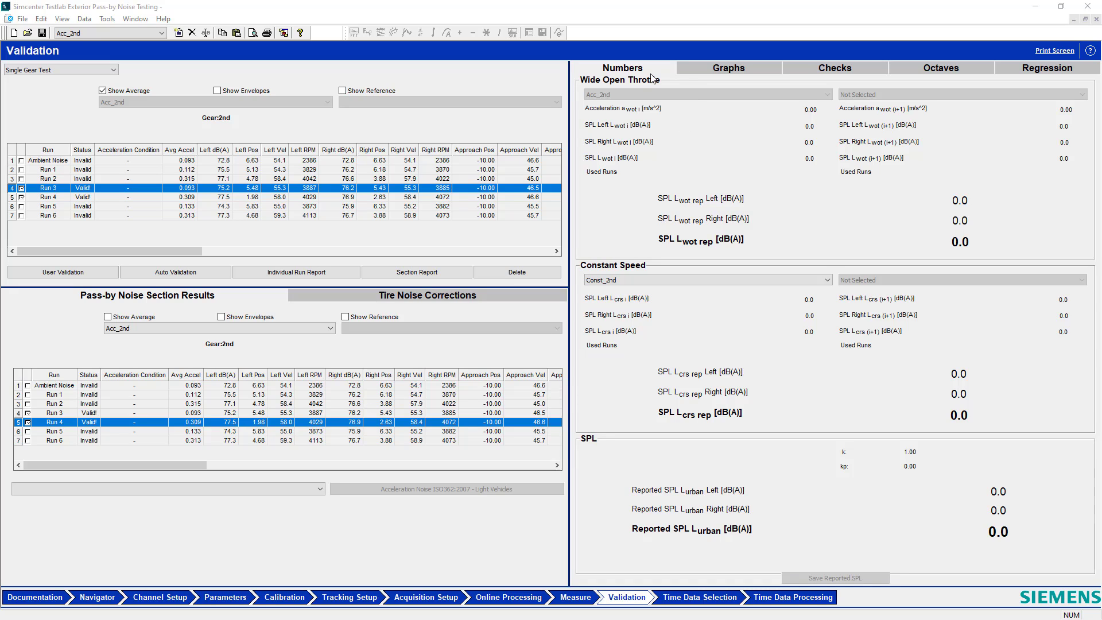
Examine the validation graphs of the measured Acc_2nd runs and the validation checks of Run 3.
click(712, 67)
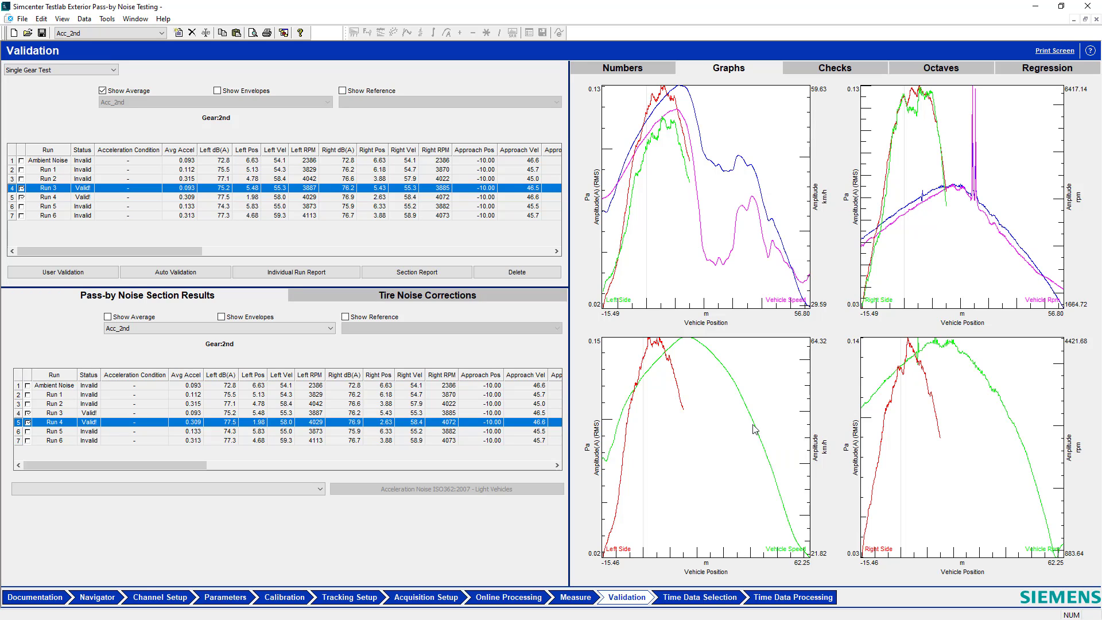
click(866, 70)
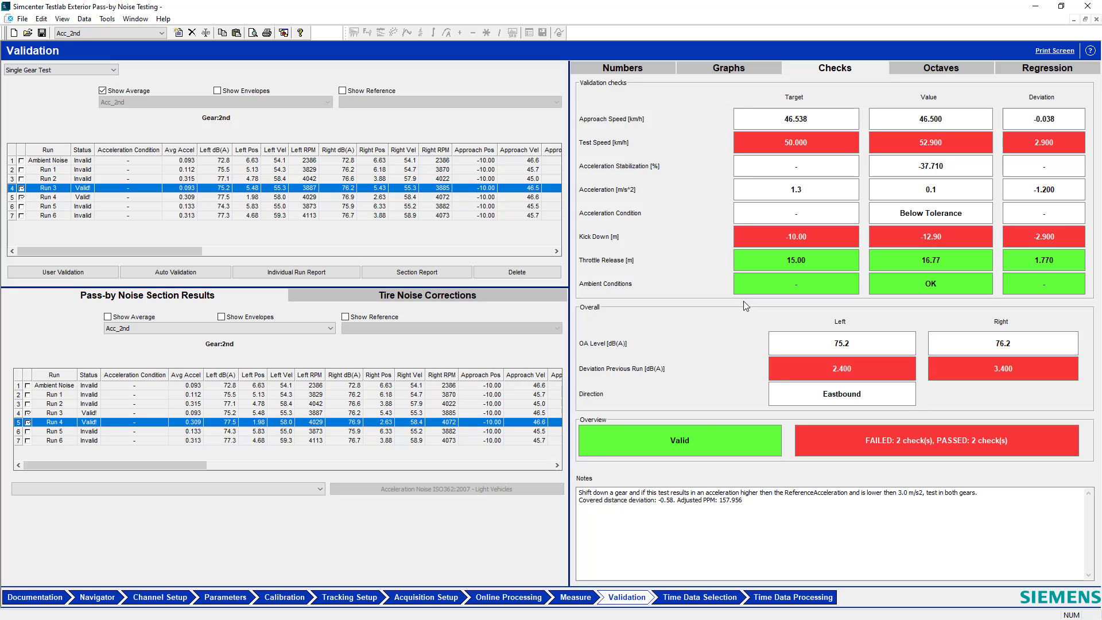
In the octave results, move the vehicle position cursor to 14.98 m for Run 3 and 20.93 m for Run 4.
click(944, 69)
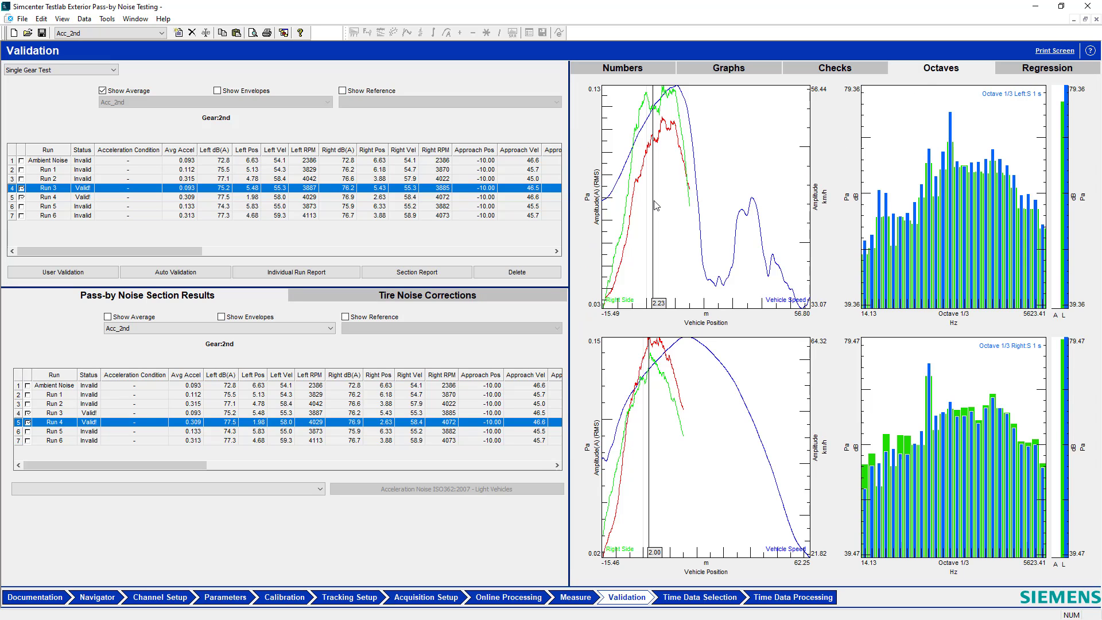
drag(656, 206, 690, 205)
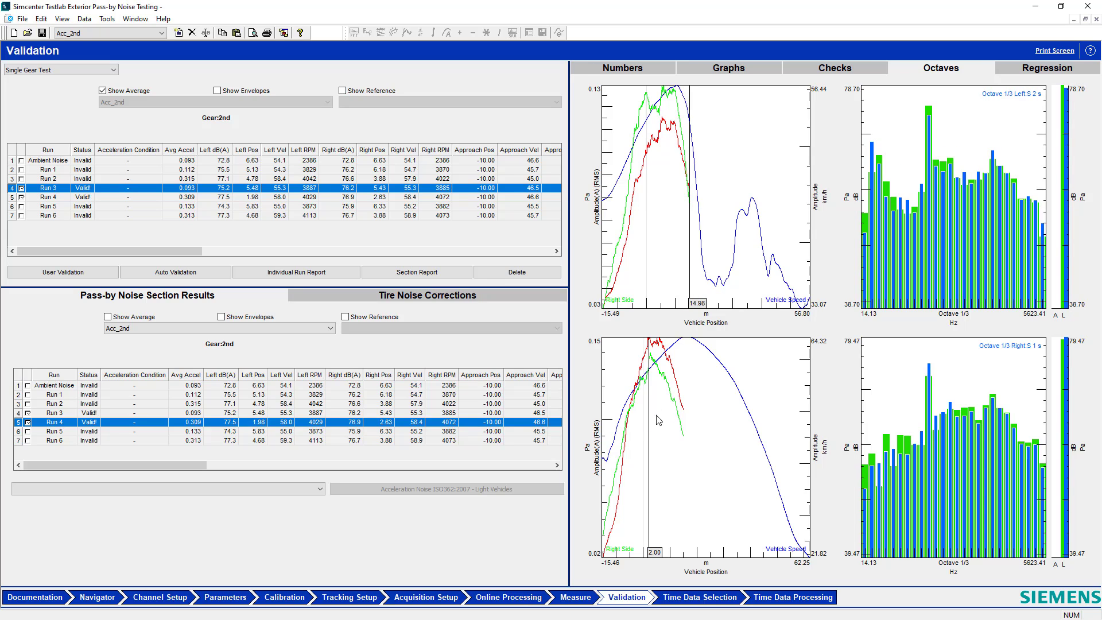
drag(649, 420, 700, 418)
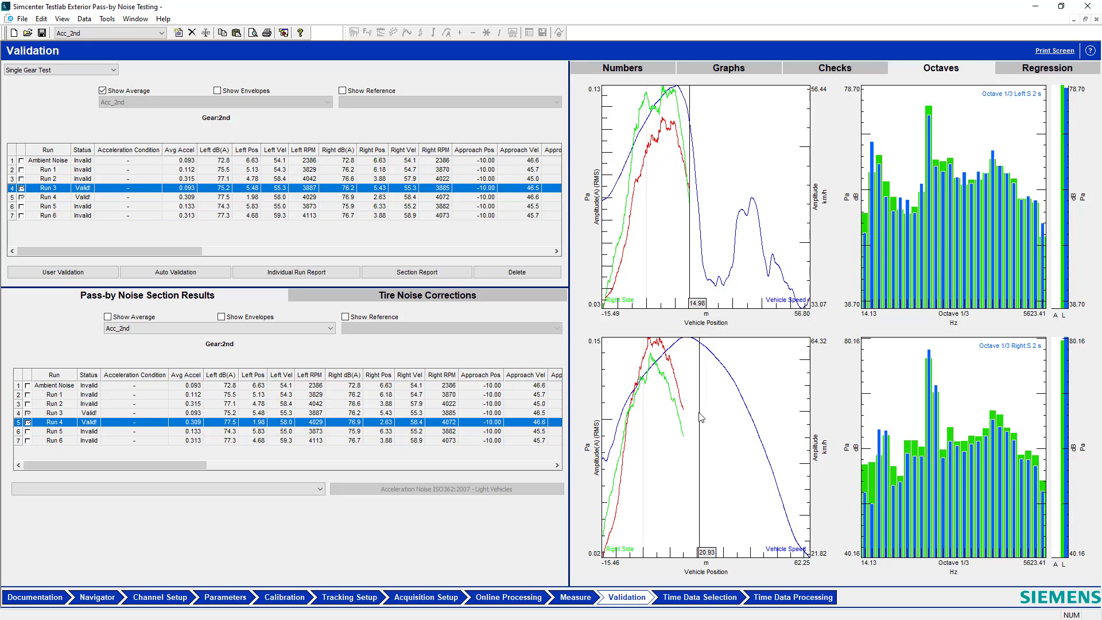